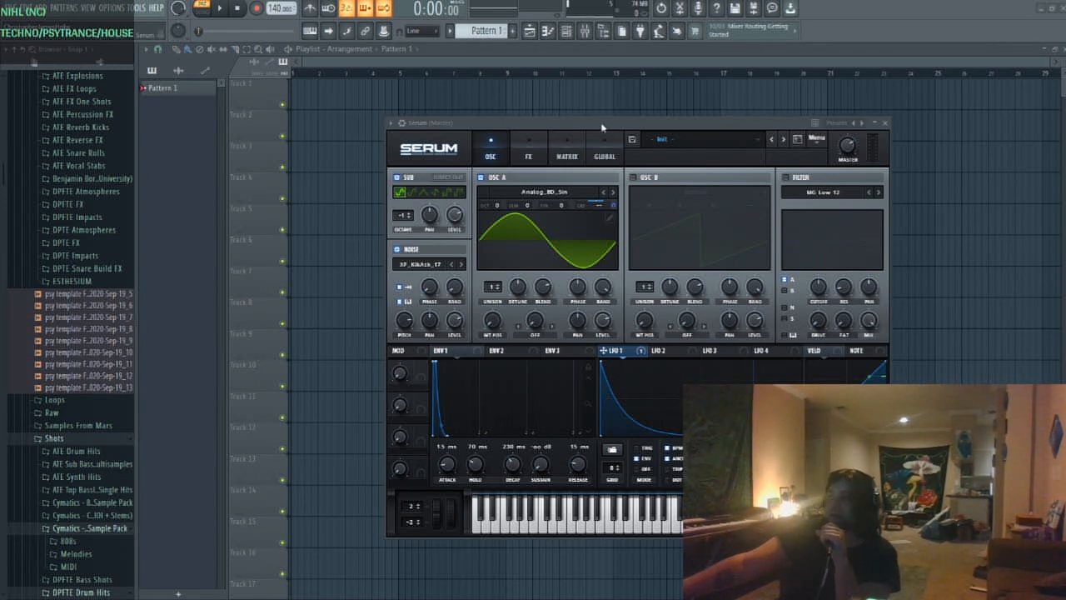
# Move the open Serum window out of the way, add a second Serum instrument, and place its window clear of the browser
pyautogui.moveTo(602, 127); pyautogui.dragTo(614, 131)
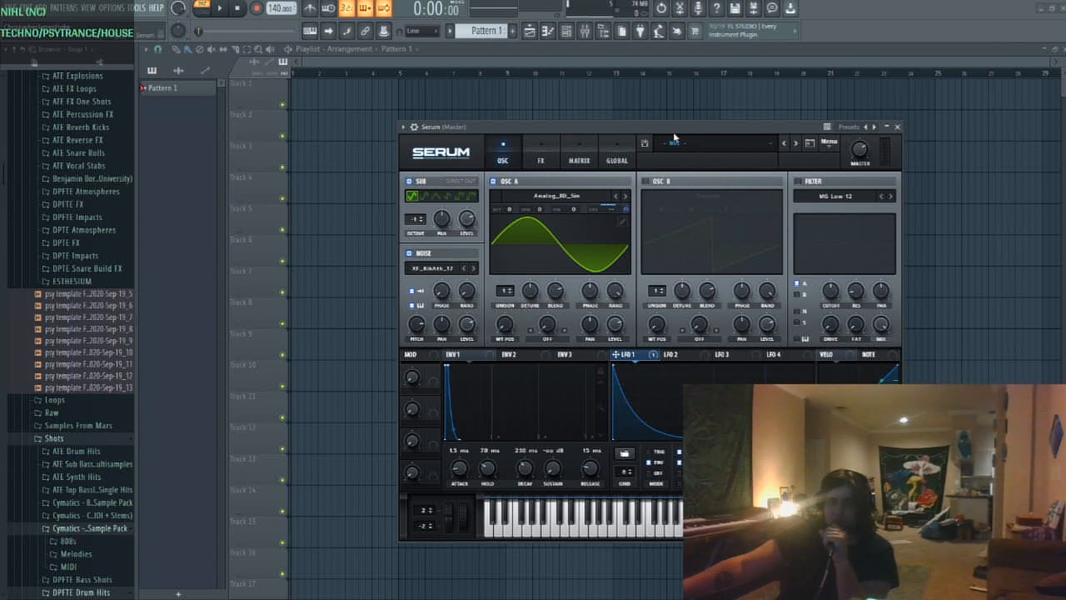
pyautogui.moveTo(675, 138); pyautogui.dragTo(569, 92)
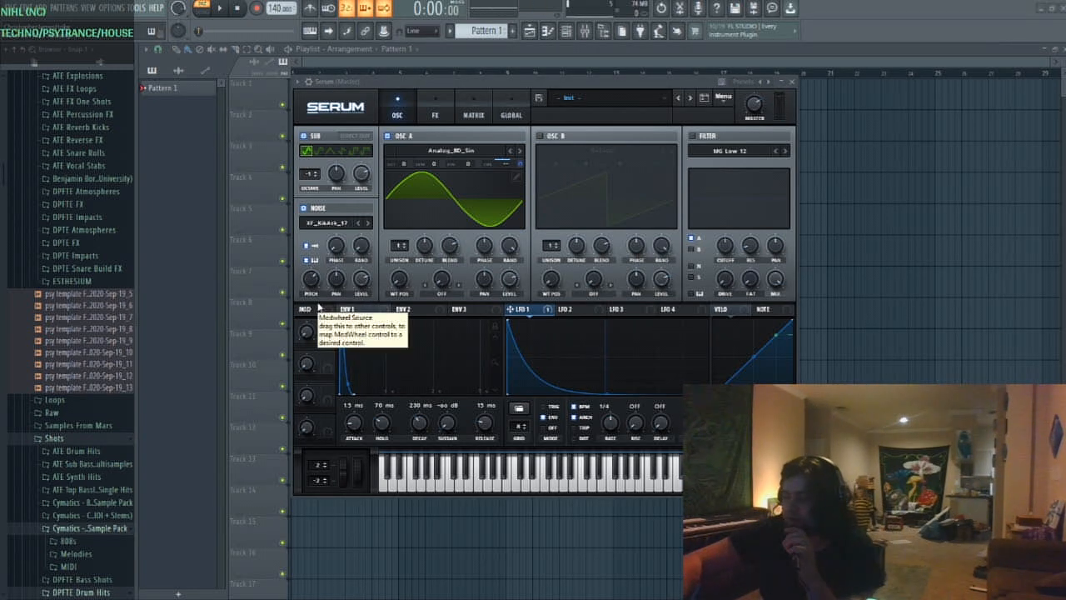
pyautogui.moveTo(316, 280)
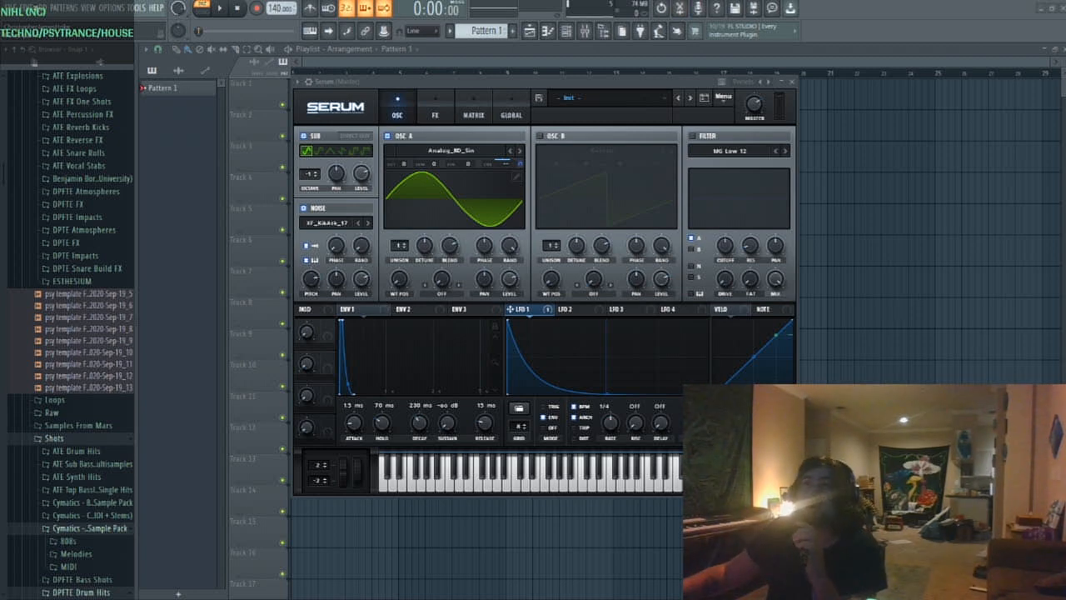
pyautogui.click(38, 8)
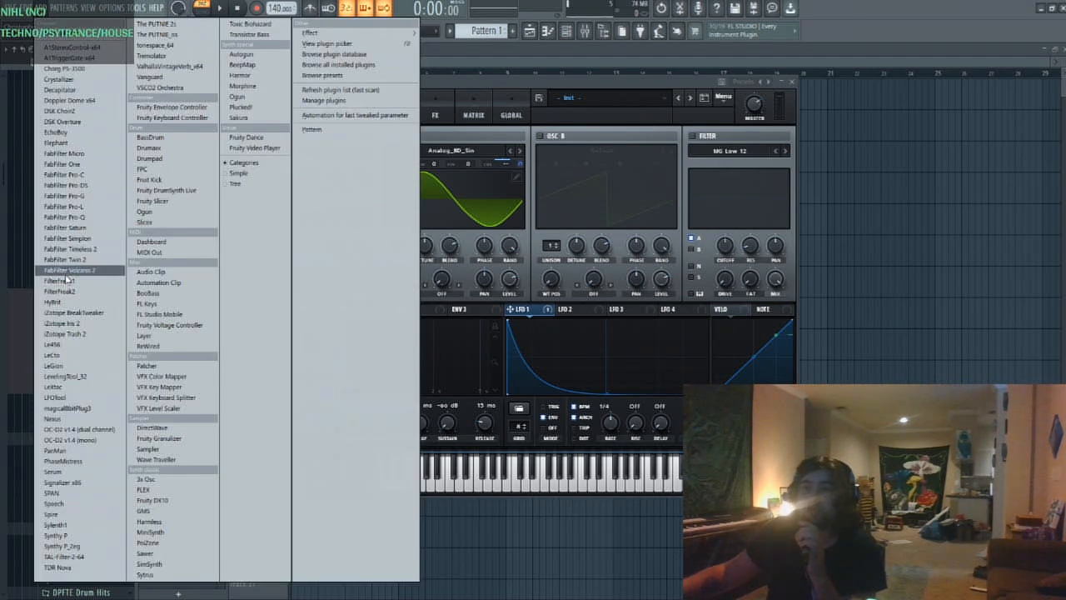
pyautogui.click(73, 473)
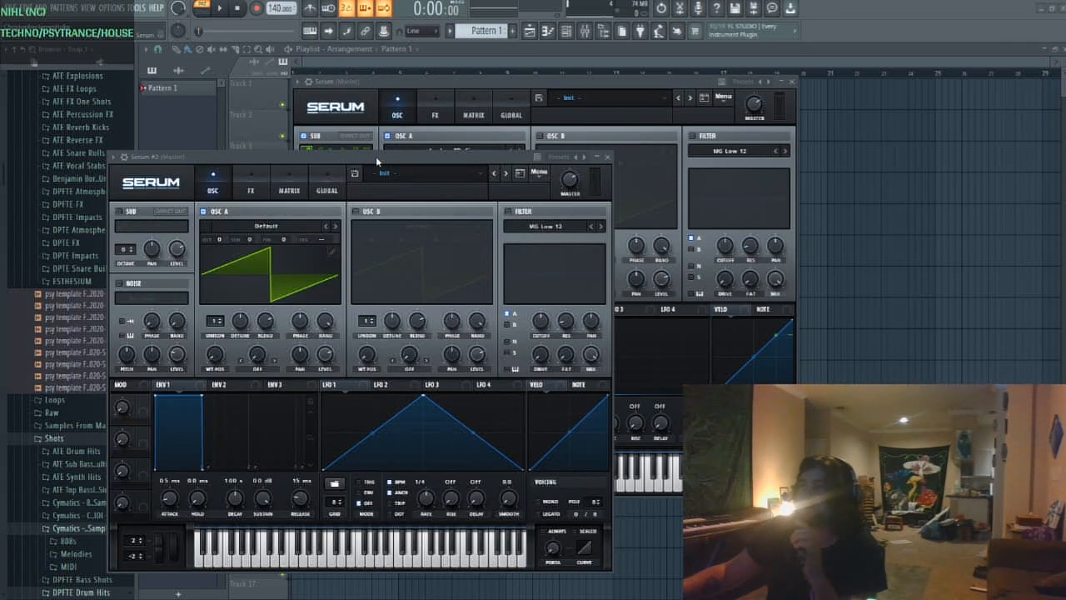
pyautogui.moveTo(386, 155); pyautogui.dragTo(622, 157)
# Load the Analog_BD_Sin wavetable from the Analog category into oscillator A of the second Serum
pyautogui.click(515, 225)
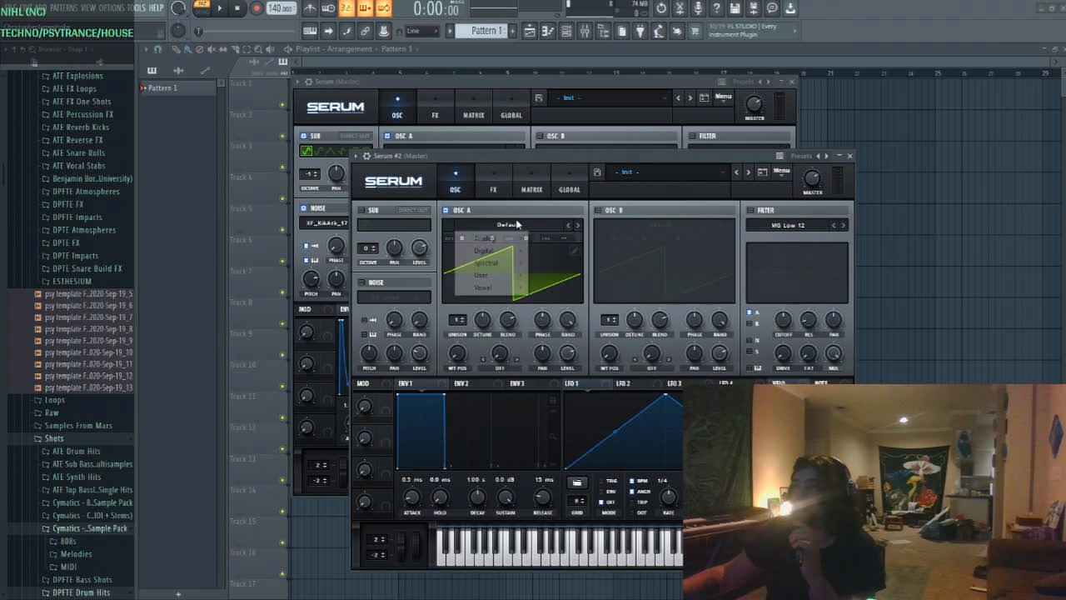
pyautogui.moveTo(508, 239)
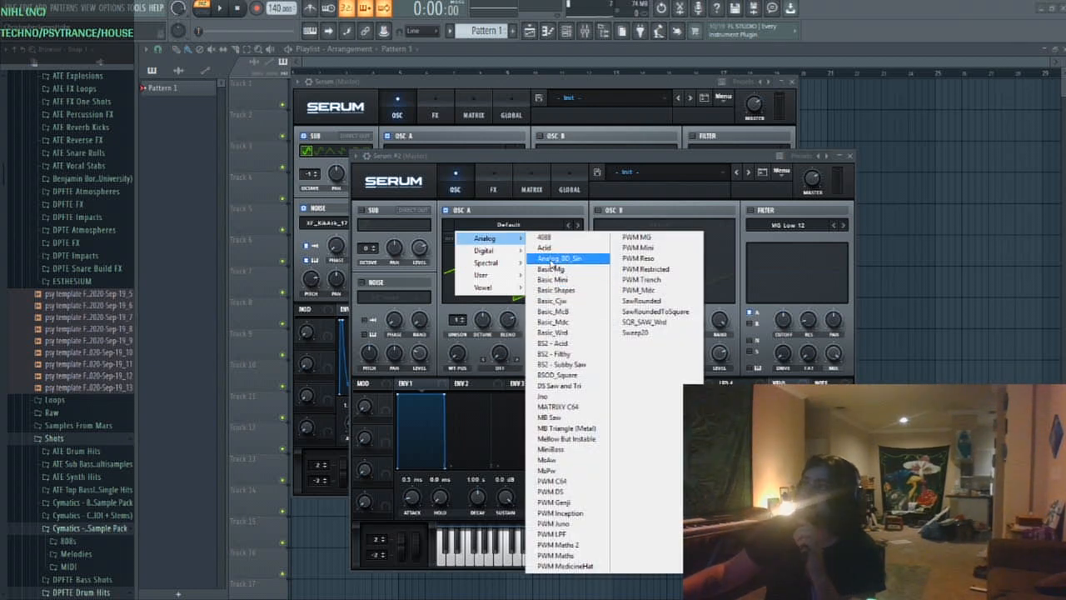
pyautogui.click(564, 261)
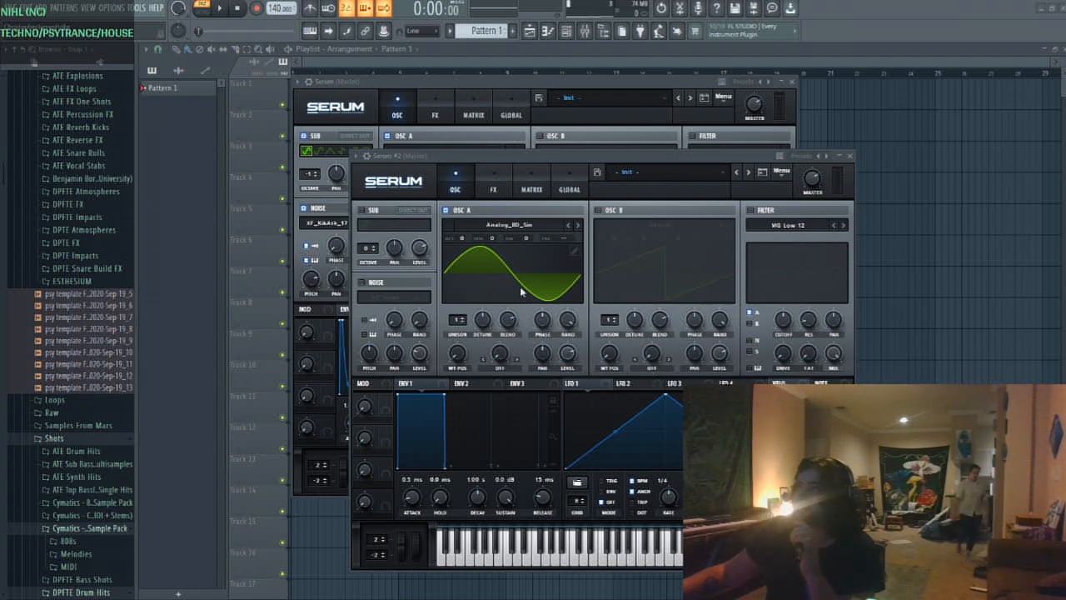
# Assign LFO 1 to oscillator A's coarse pitch and adjust the modulation amount
pyautogui.click(655, 385)
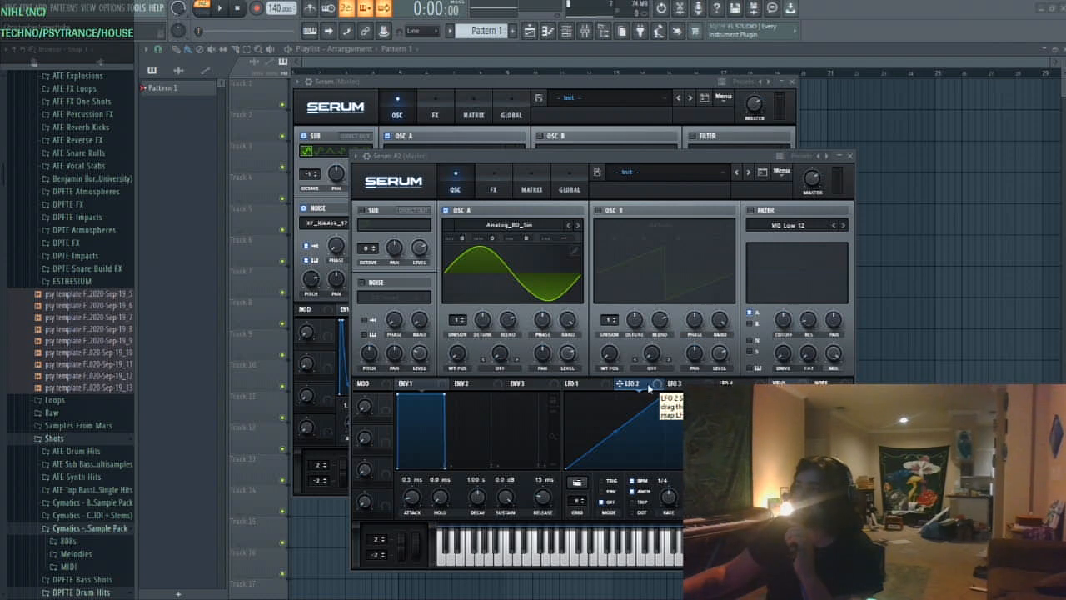
pyautogui.click(609, 386)
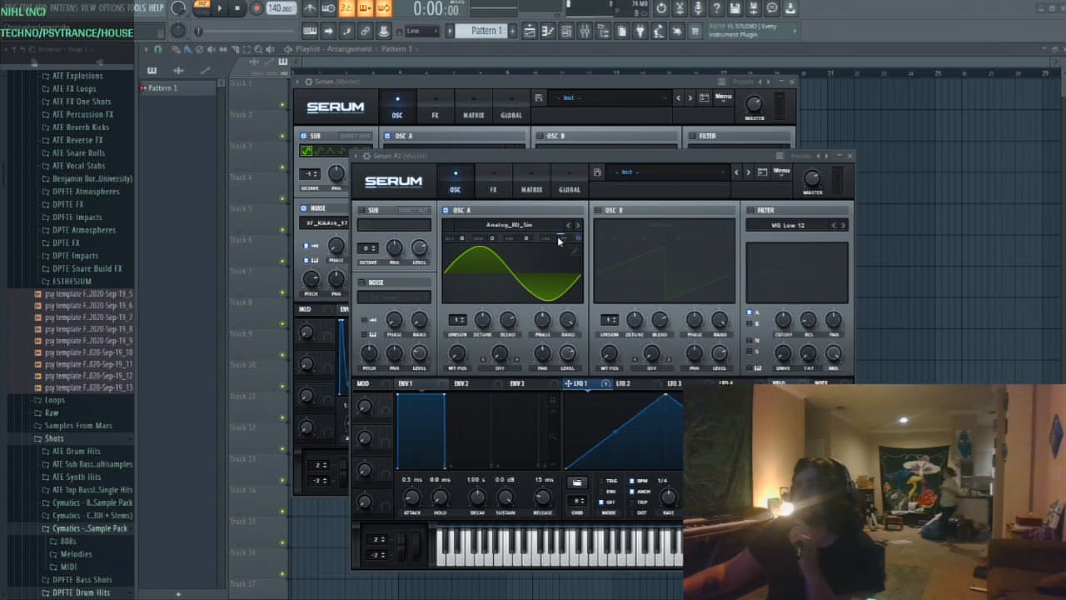
pyautogui.moveTo(579, 239)
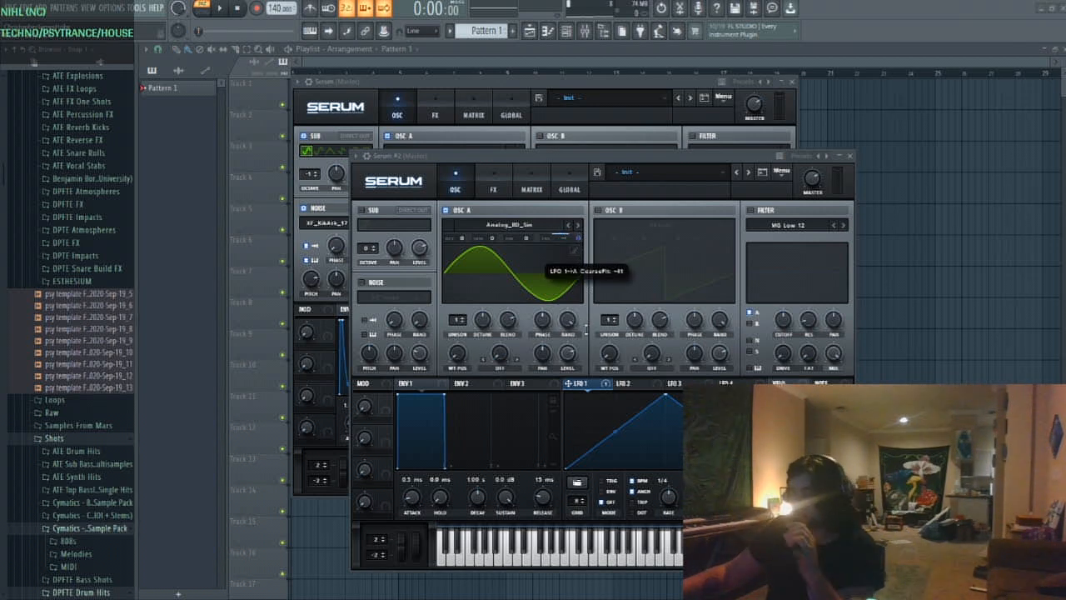
pyautogui.moveTo(586, 327); pyautogui.dragTo(585, 227)
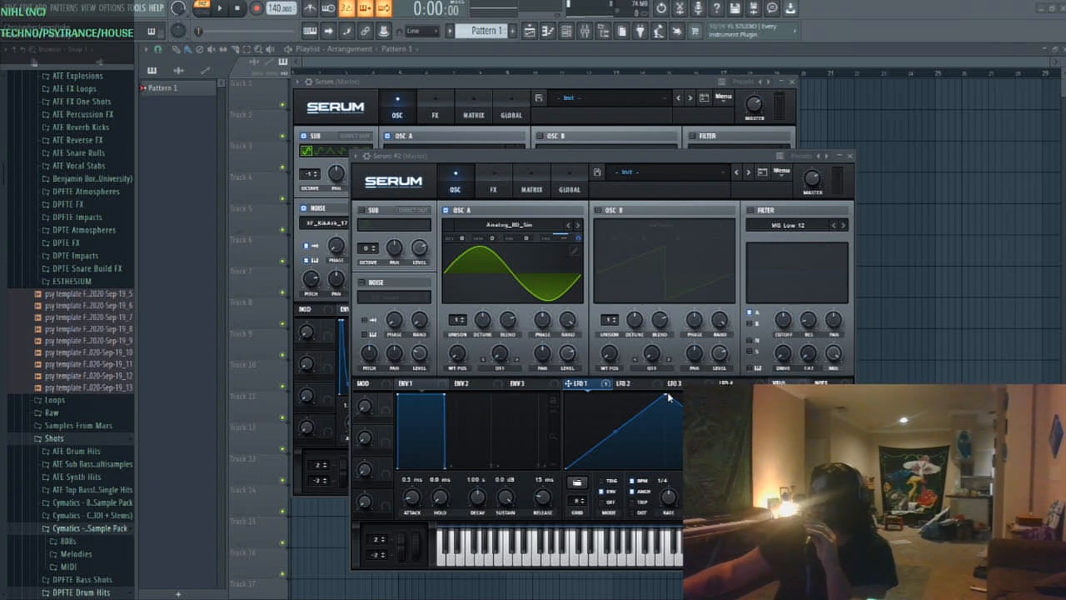
# Set LFO 1 to envelope mode and reshape it into a curve that starts at its peak and decays steeply
pyautogui.moveTo(668, 398); pyautogui.dragTo(507, 381)
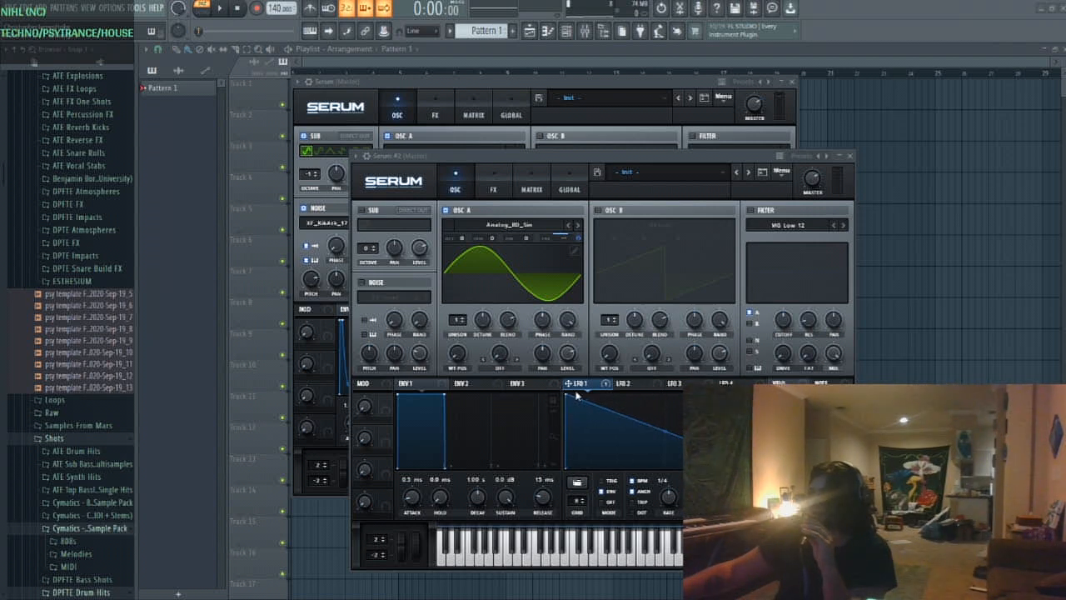
pyautogui.moveTo(664, 432); pyautogui.dragTo(664, 448)
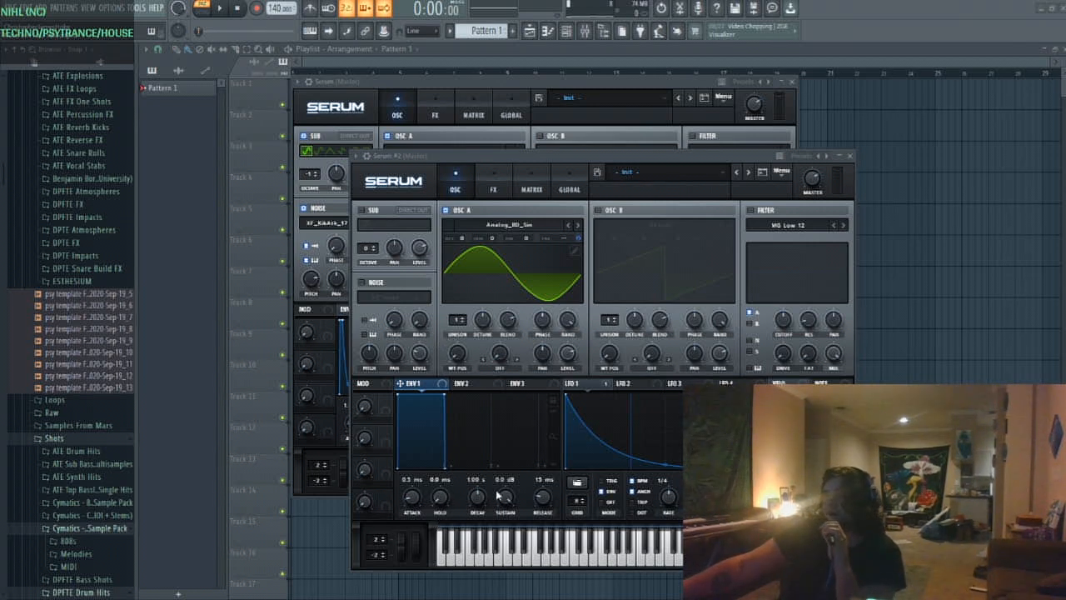
# Shape Envelope 1 with 0.0 ms attack, 70 ms hold, 402 ms decay and sustain fully down at -oo dB
pyautogui.moveTo(506, 498); pyautogui.dragTo(524, 568)
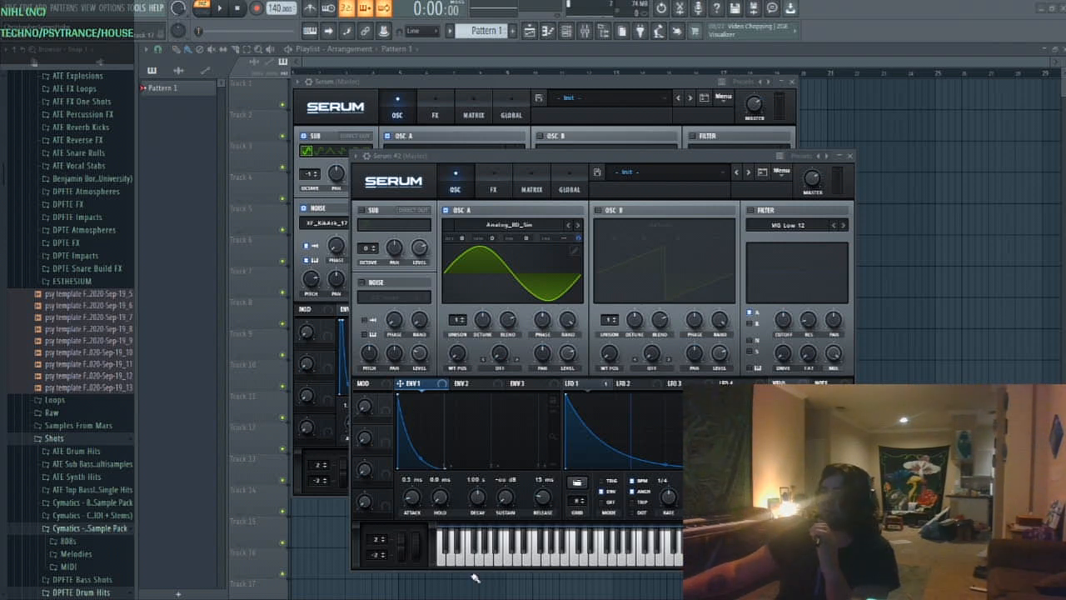
pyautogui.moveTo(479, 500); pyautogui.dragTo(477, 506)
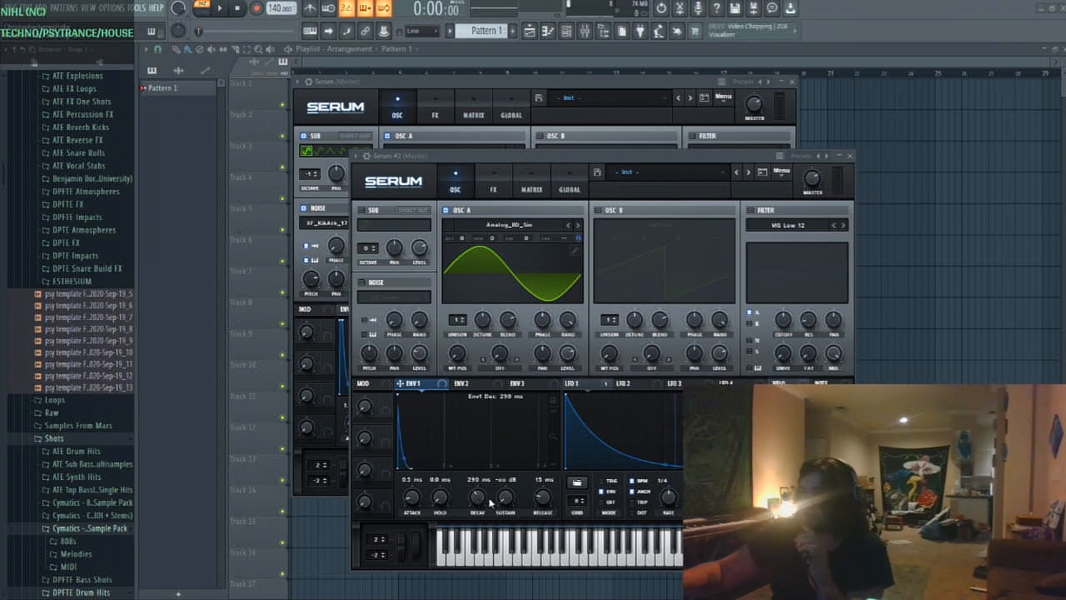
pyautogui.moveTo(483, 499); pyautogui.dragTo(479, 491)
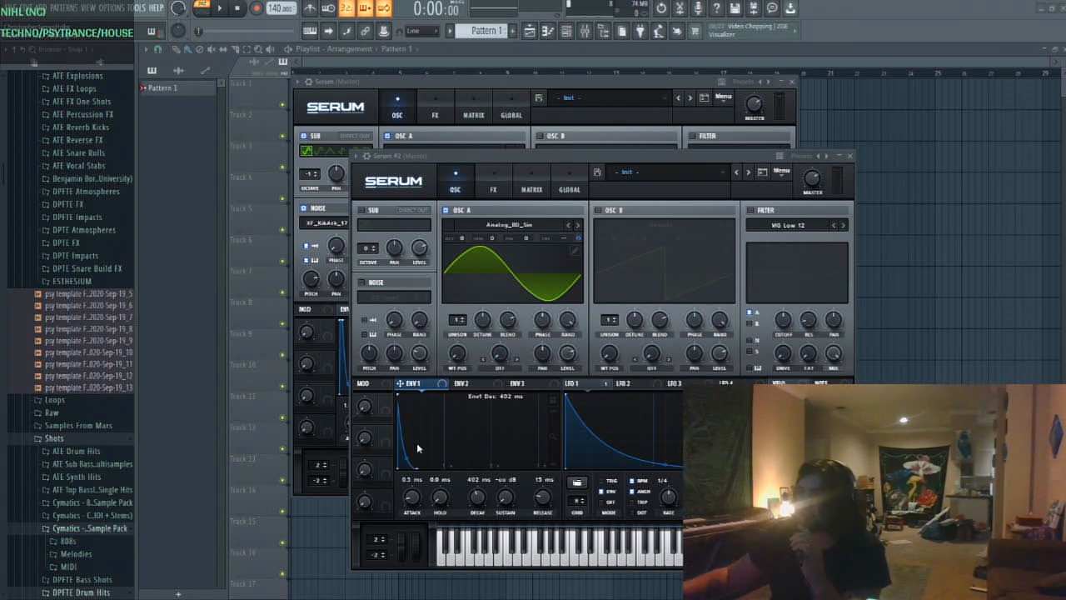
pyautogui.moveTo(437, 497); pyautogui.dragTo(443, 466)
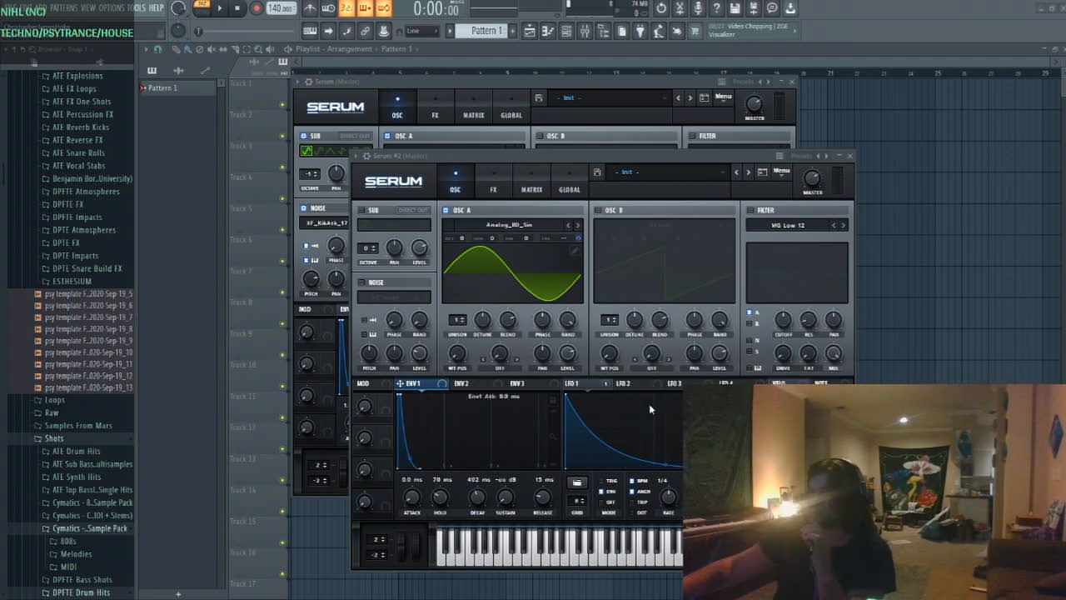
# Enable the noise oscillator with the XF_KikAtk_09 sample from Attacks_Kick, and set oscillator A's octave to -1
pyautogui.click(385, 296)
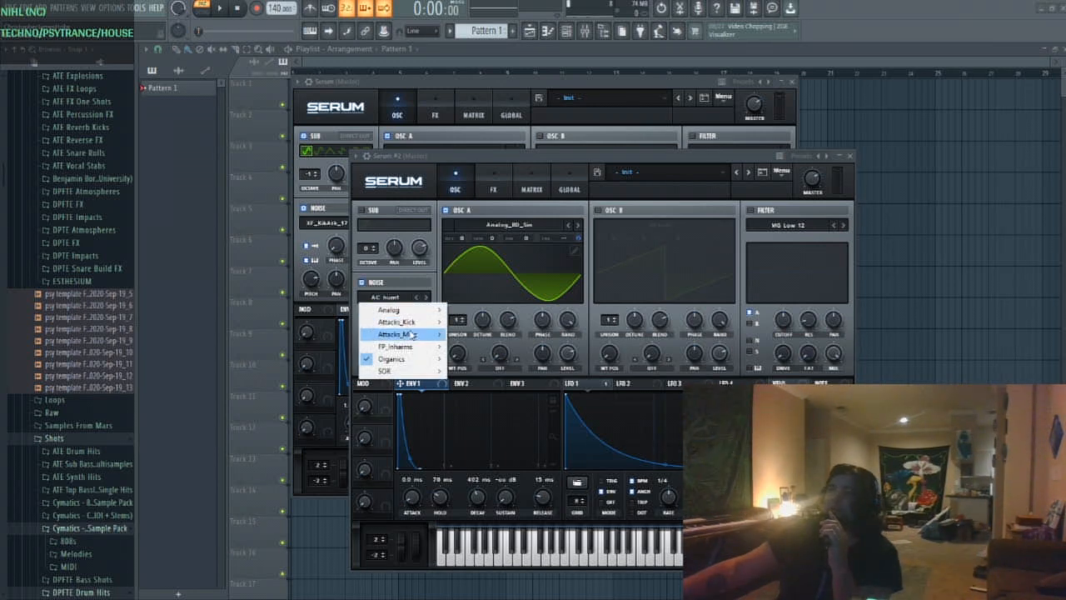
pyautogui.moveTo(414, 324)
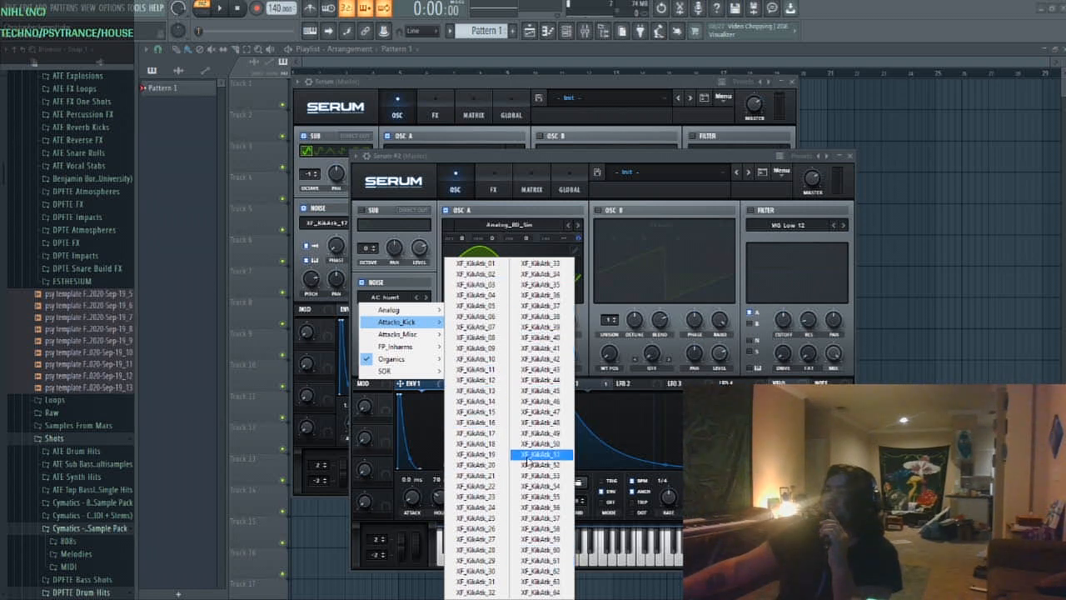
pyautogui.click(476, 348)
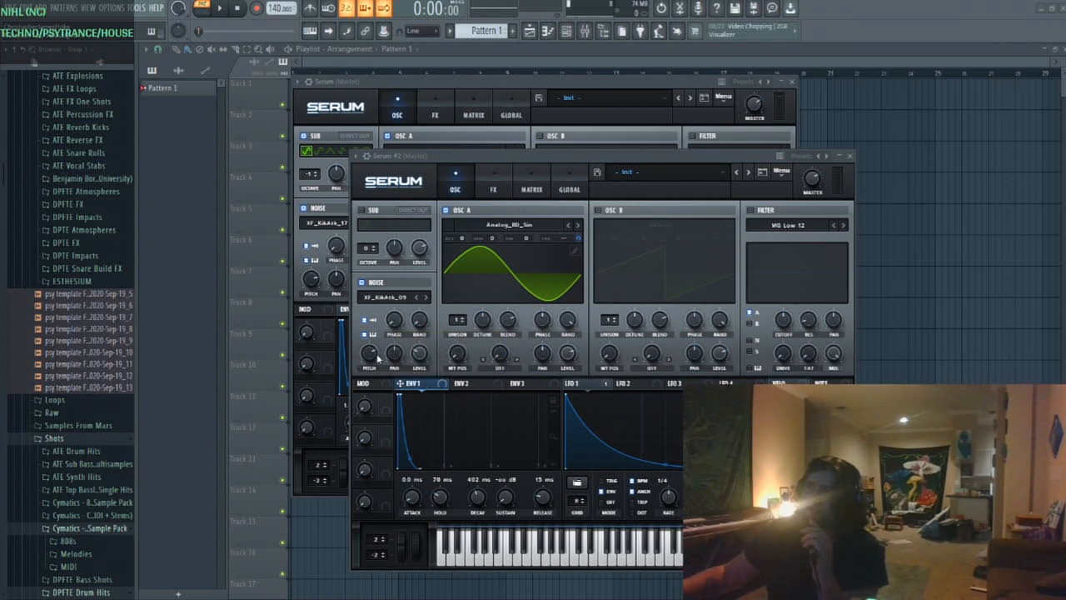
pyautogui.moveTo(371, 353)
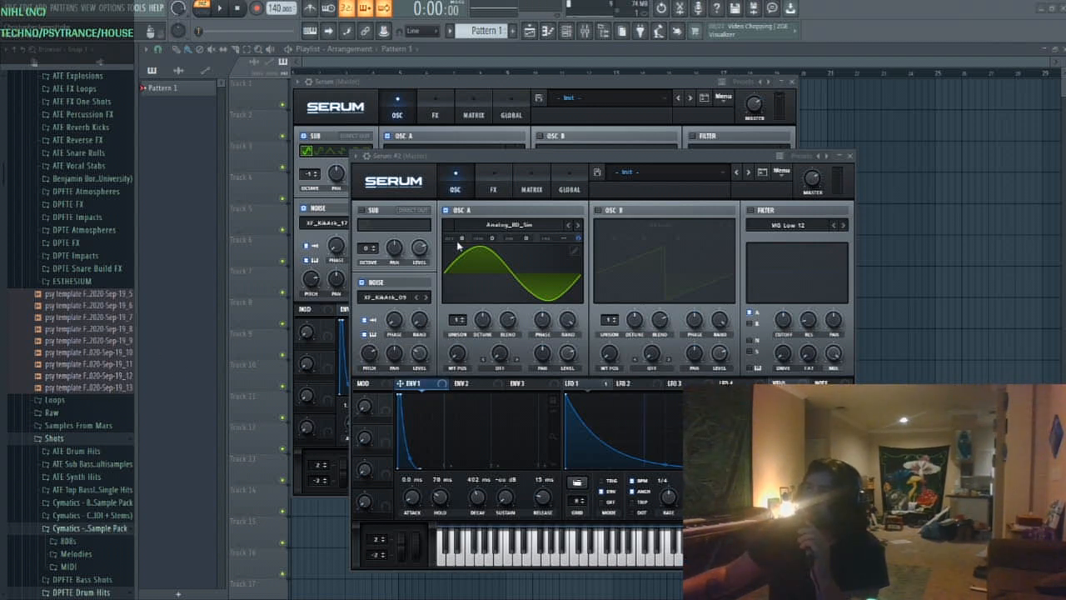
pyautogui.moveTo(459, 246)
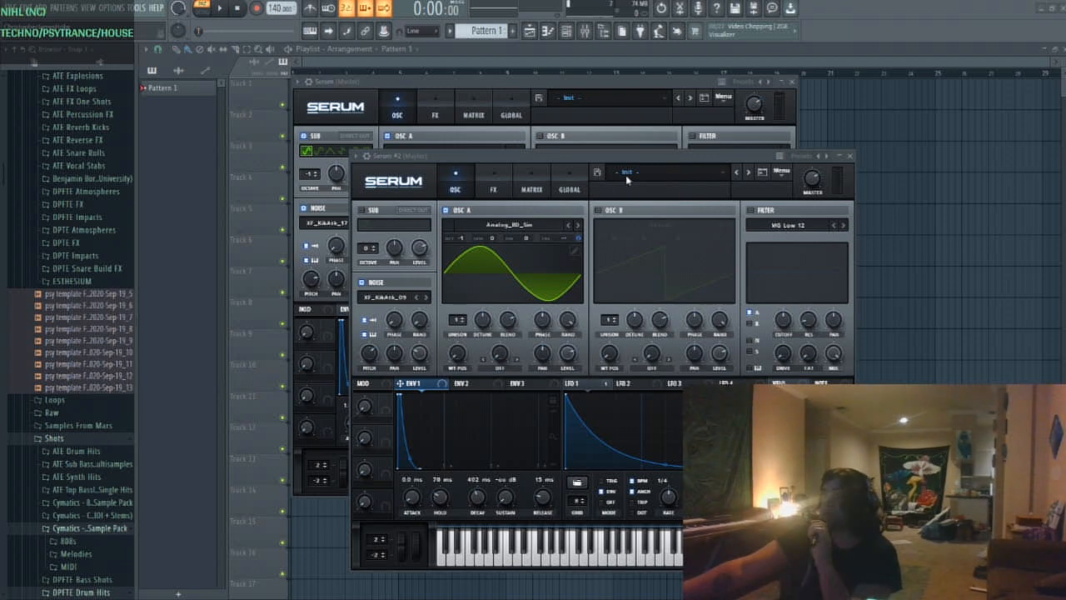
# Route the Serum #2 channel to mixer insert 5 and check the routing in the mixer
pyautogui.moveTo(630, 161); pyautogui.dragTo(613, 277)
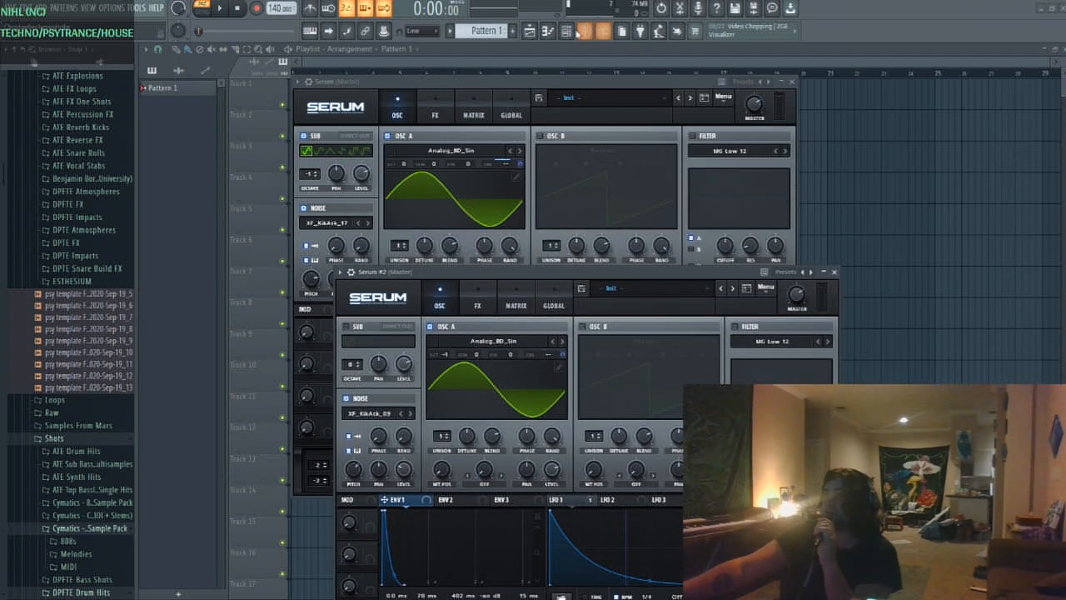
pyautogui.click(566, 32)
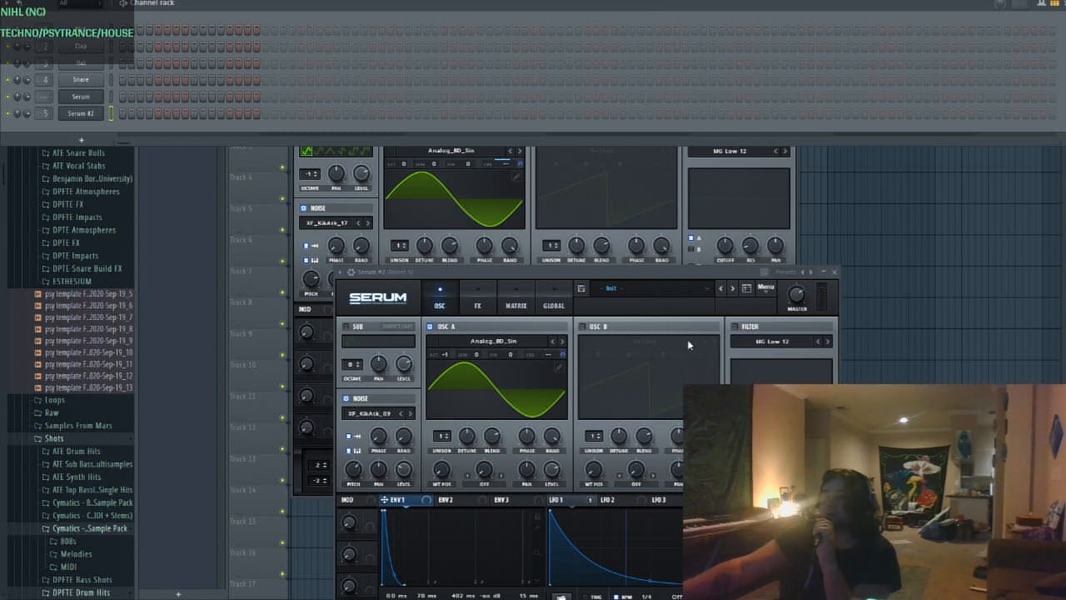
pyautogui.doubleClick(775, 6)
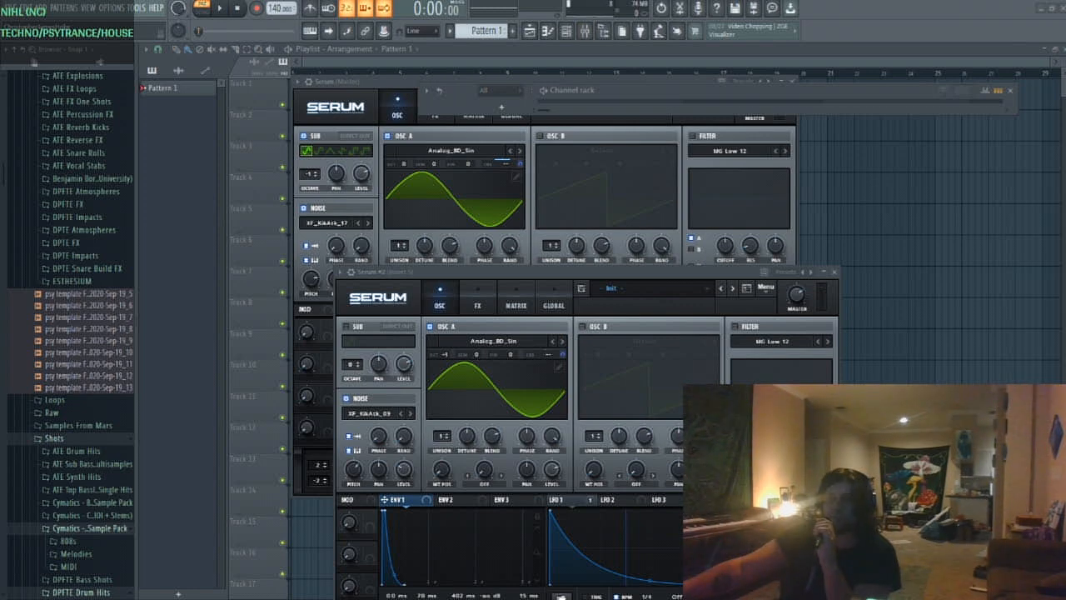
pyautogui.press('F9')
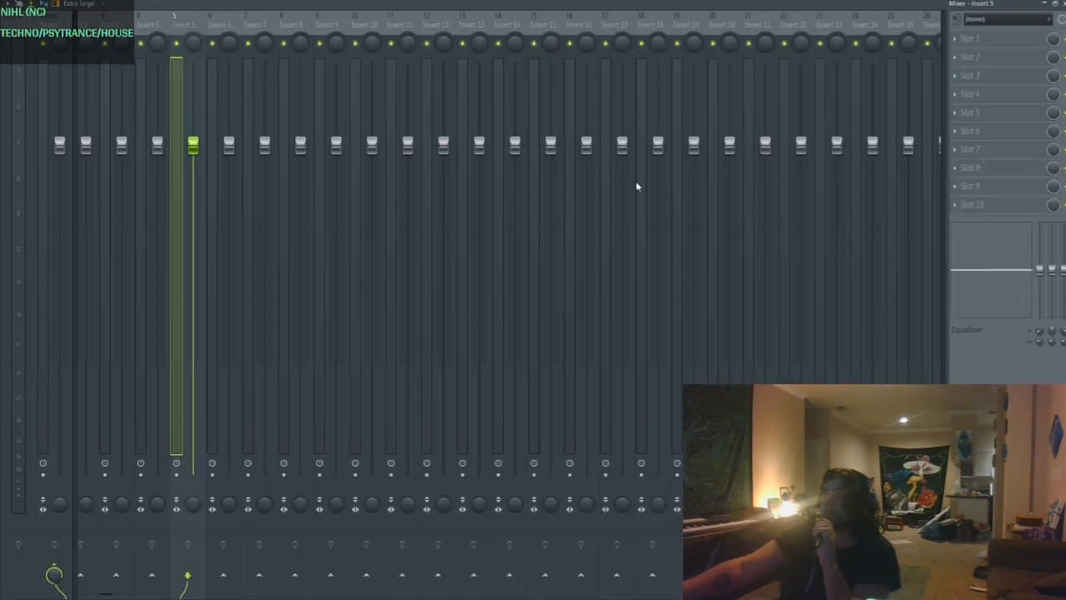
pyautogui.click(1051, 6)
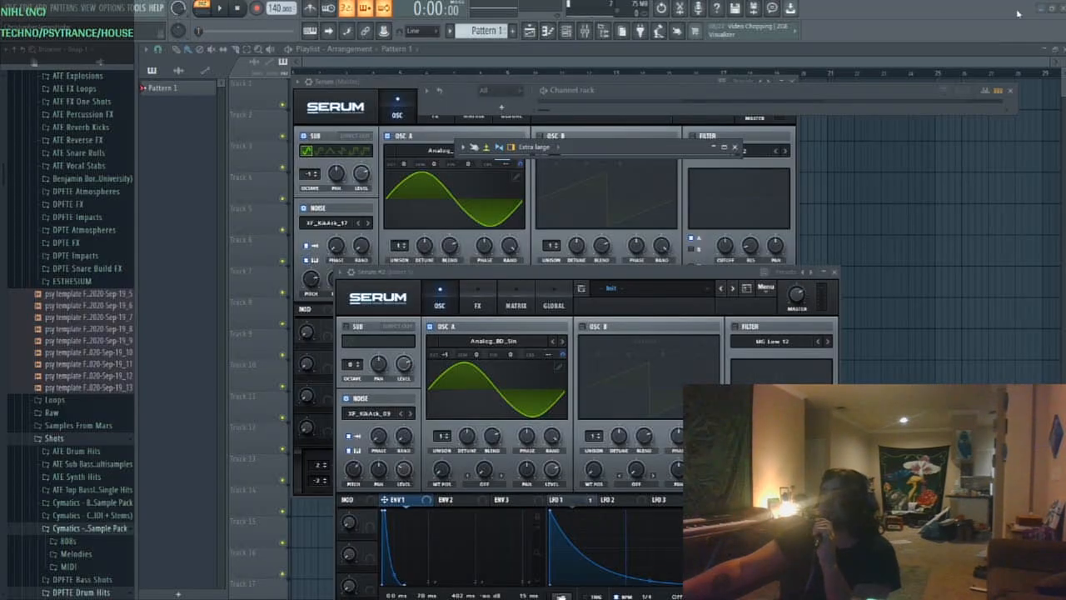
# Place a note on every fourth step of the Serum #2 channel and set oscillator A's octave to -2 during playback
pyautogui.doubleClick(623, 92)
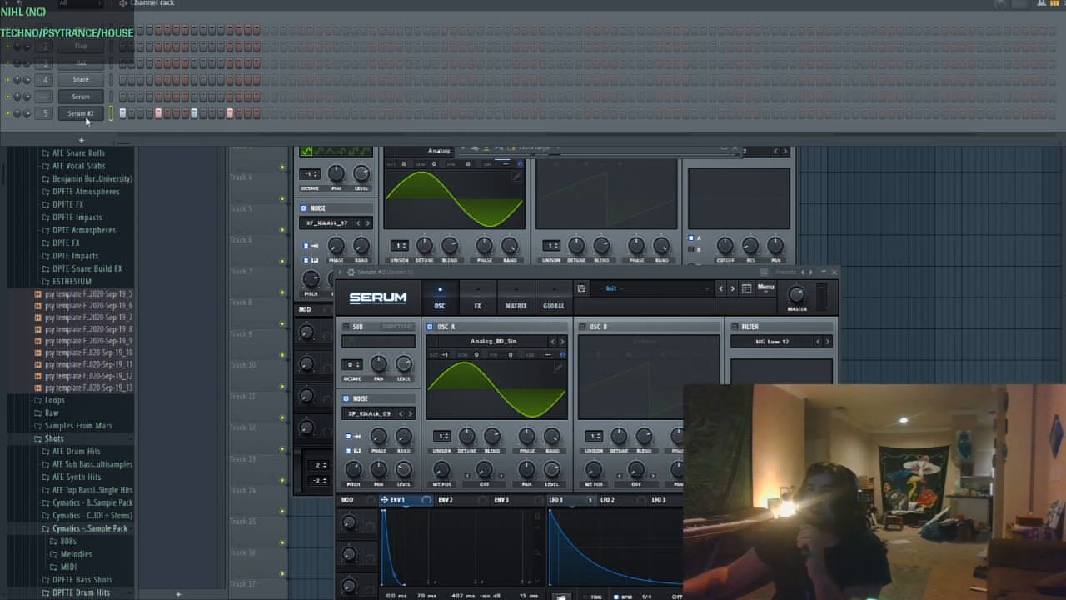
pyautogui.rightClick(86, 119)
pyautogui.click(90, 117)
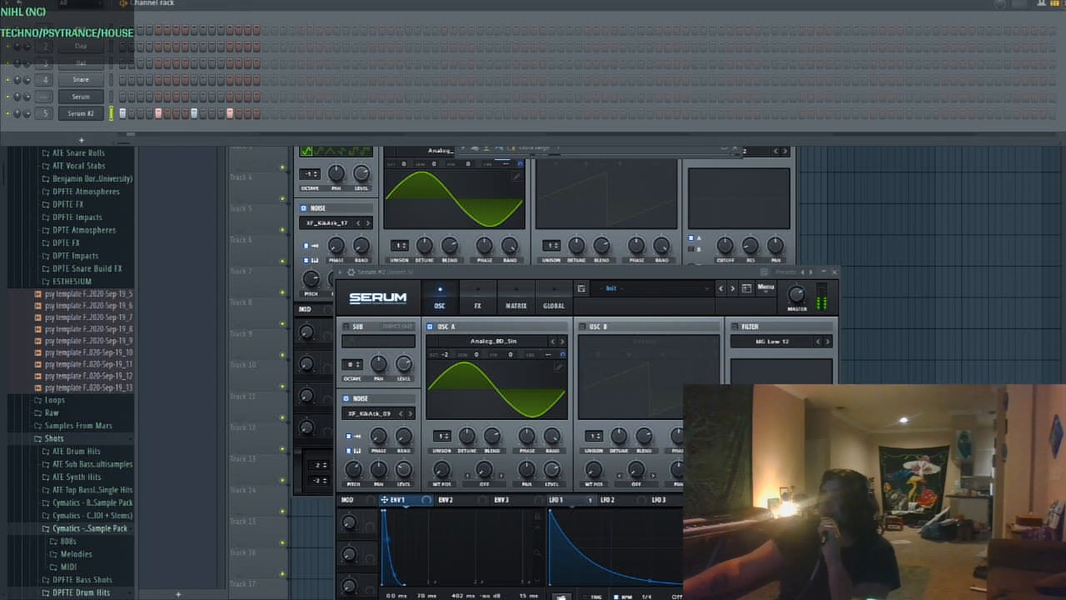
pyautogui.press('F6')
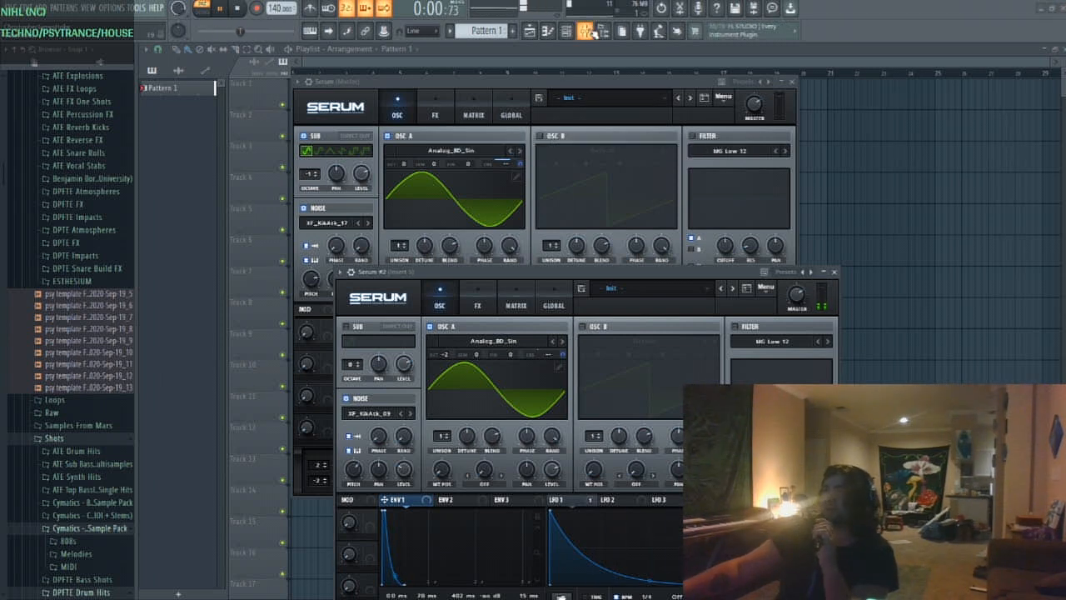
# Lower the fader of mixer insert 5 and load FabFilter Pro-Q into its first effect slot
pyautogui.press('F9')
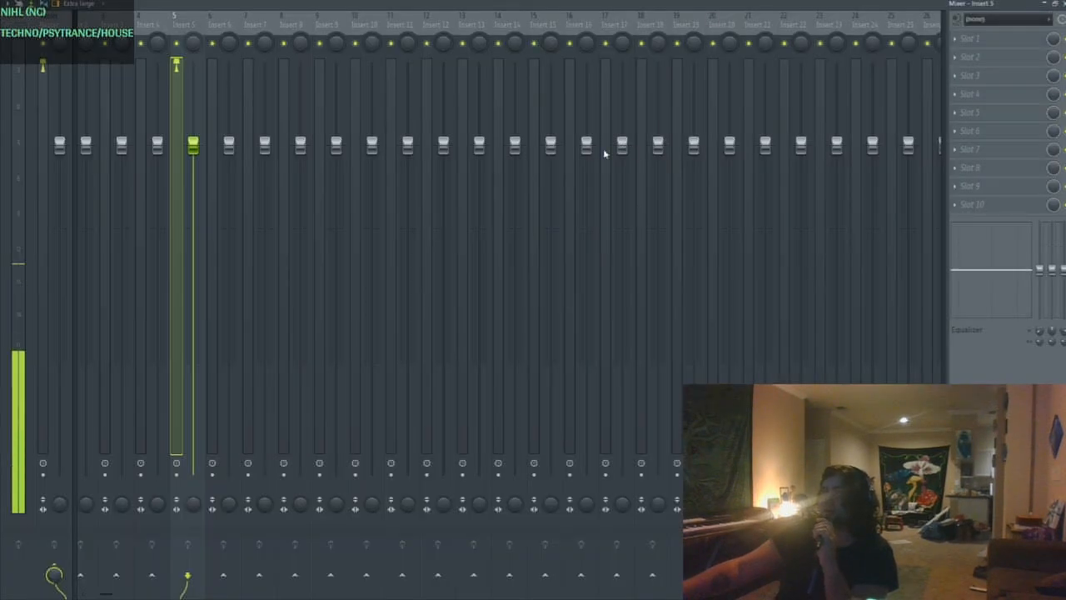
pyautogui.moveTo(193, 144); pyautogui.dragTo(193, 172)
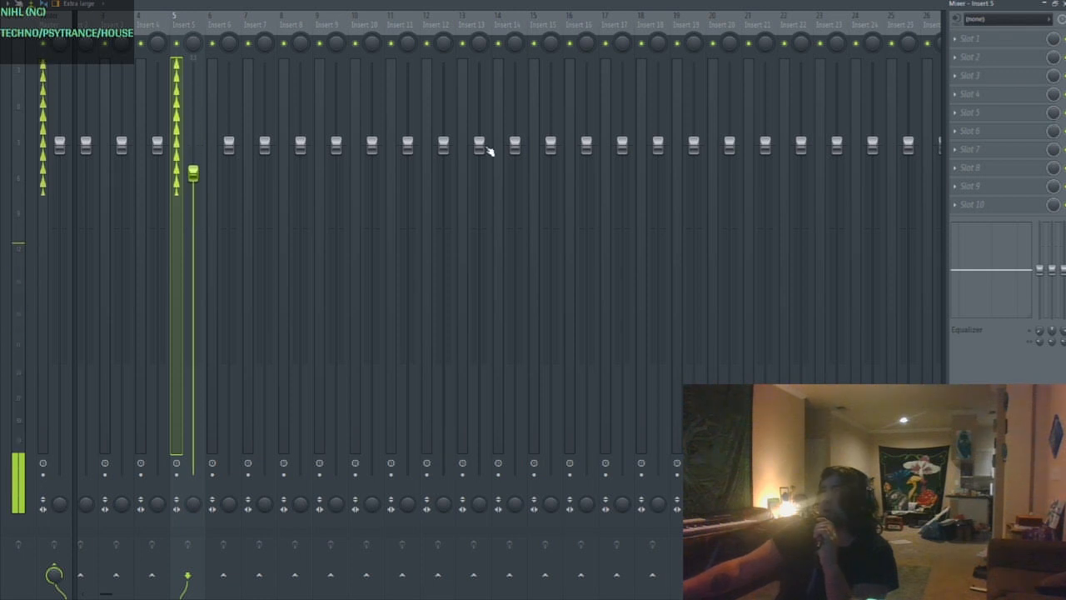
pyautogui.click(996, 38)
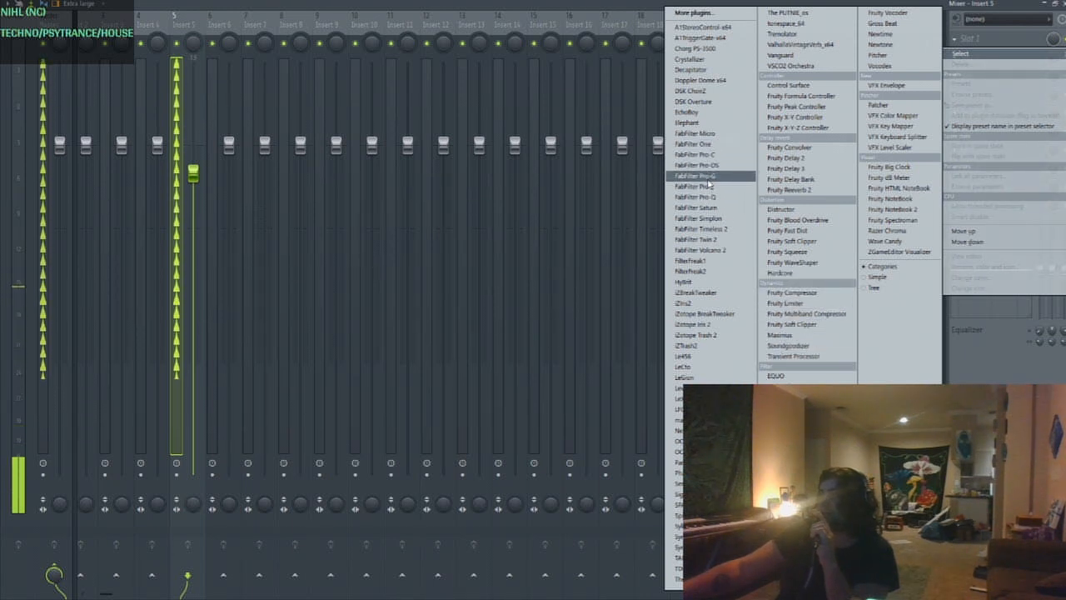
pyautogui.moveTo(702, 197); pyautogui.dragTo(701, 197)
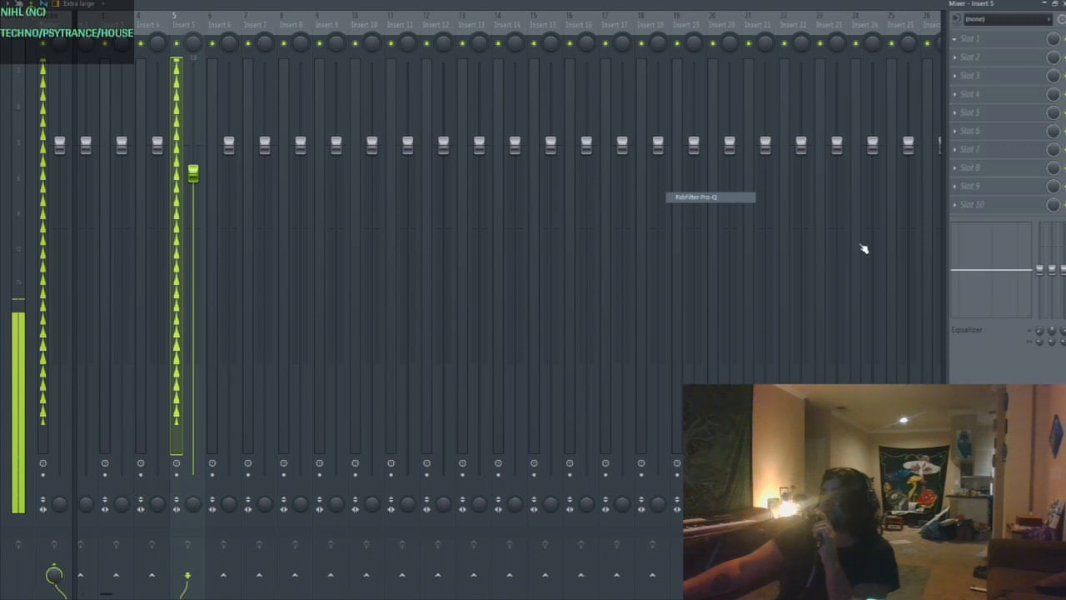
# Set the Pro-Q analyzer to Pre+Post and add a low-cut band at about 23 Hz
pyautogui.click(374, 373)
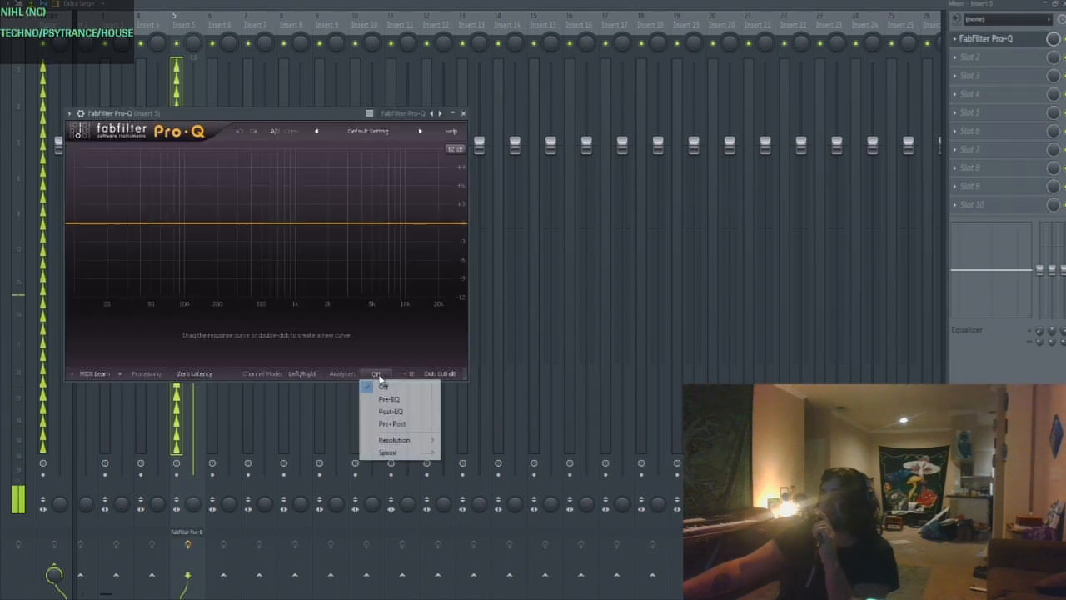
pyautogui.click(394, 424)
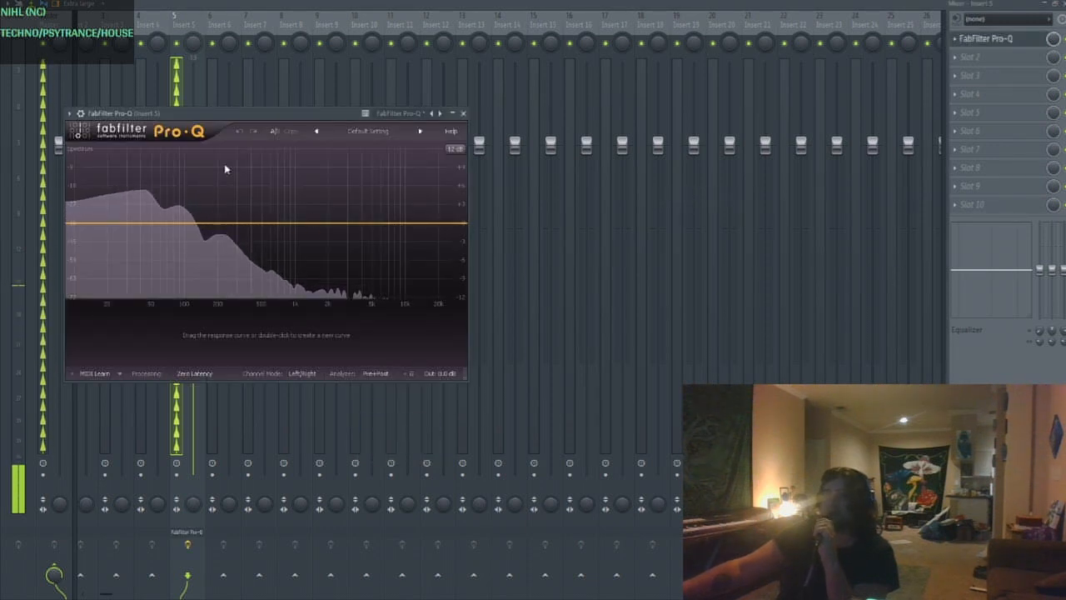
pyautogui.doubleClick(77, 227)
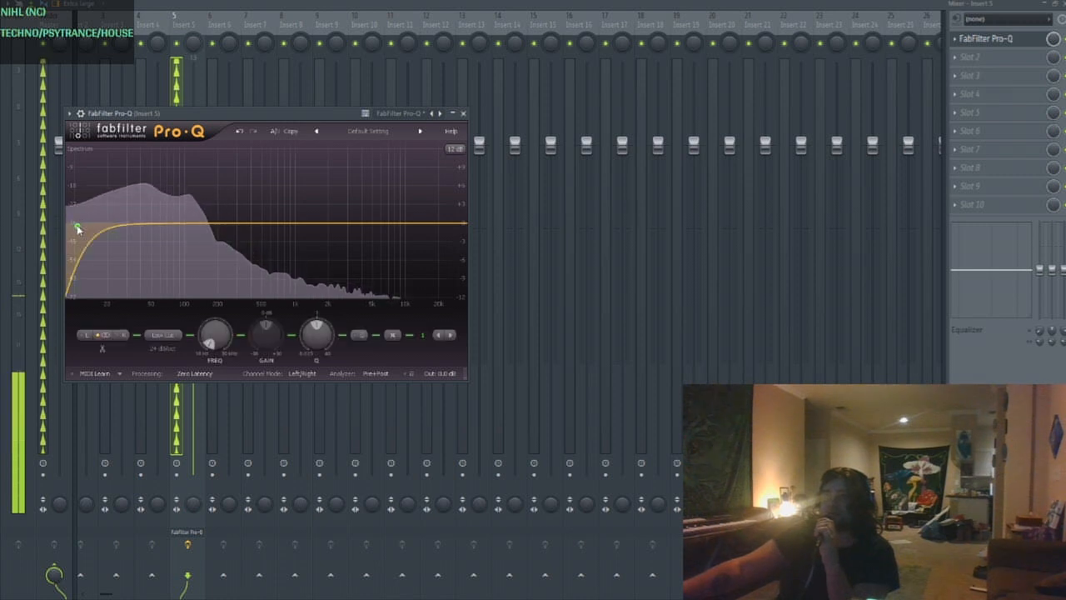
pyautogui.moveTo(78, 229); pyautogui.dragTo(107, 222)
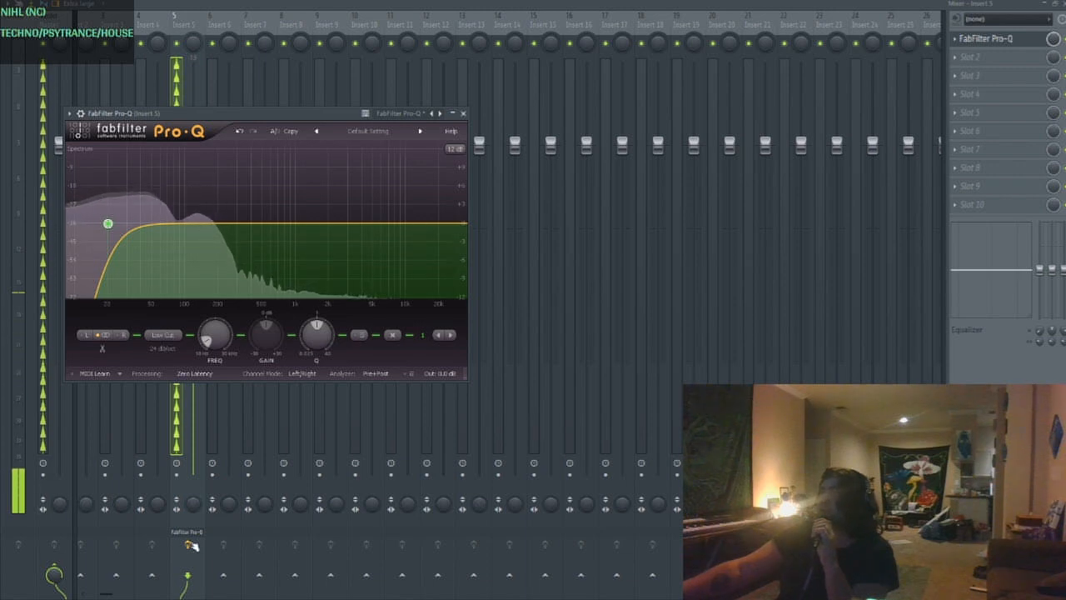
# Hide the mixer, move Serum #2 clear of the EQ, and add a narrow bell boost of about 5.6 dB at 54 Hz
pyautogui.press('F9')
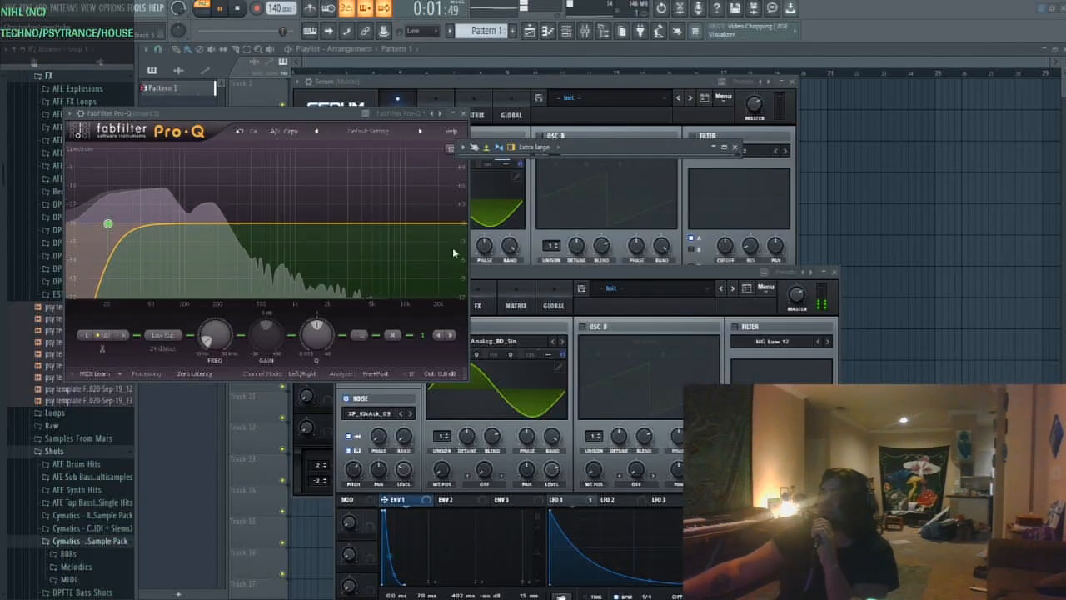
pyautogui.click(698, 272)
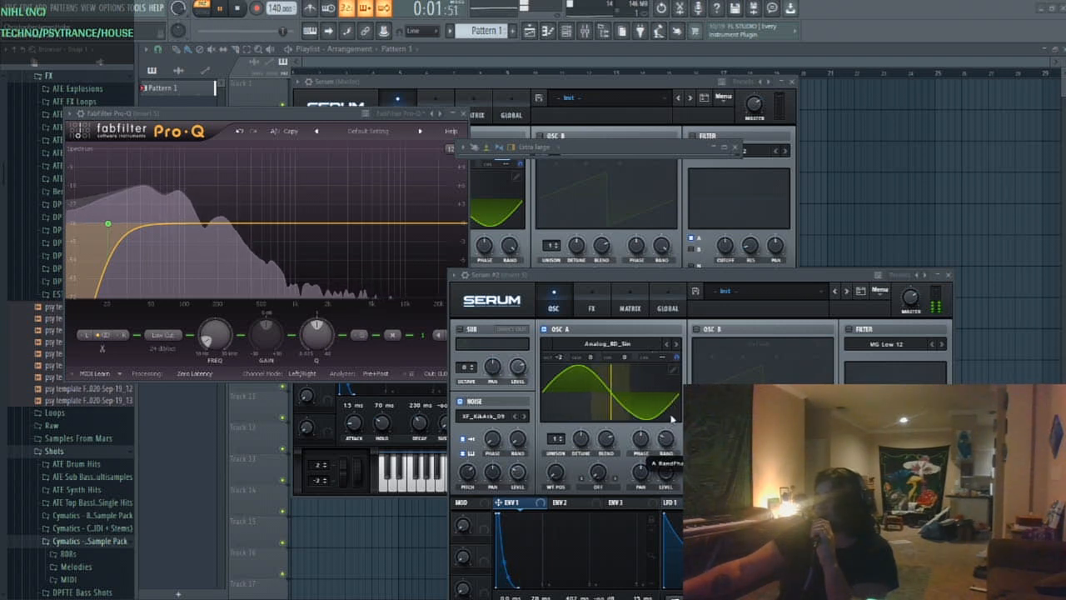
pyautogui.doubleClick(158, 217)
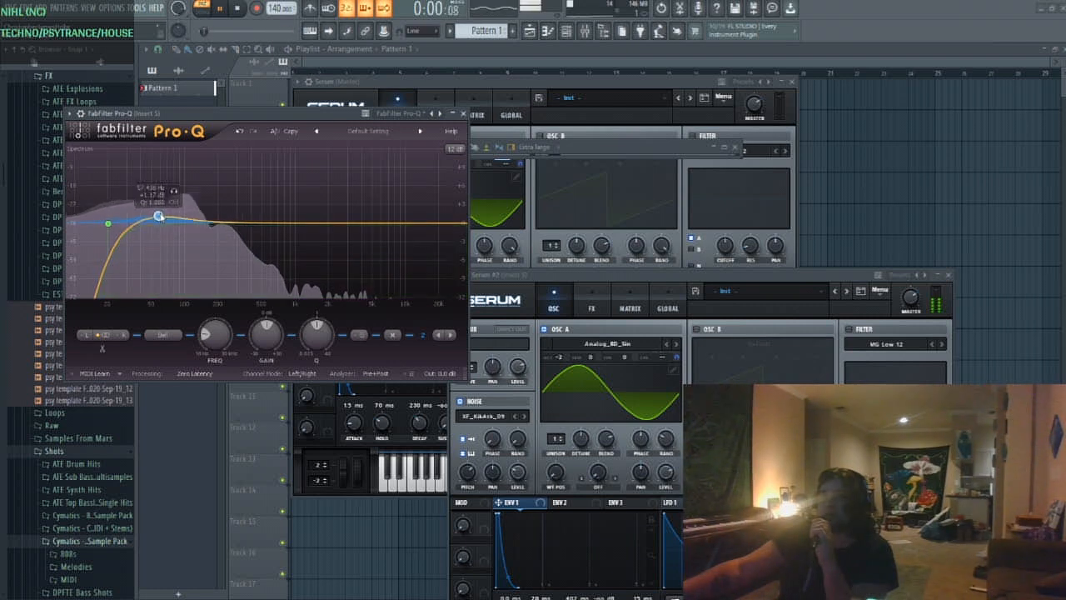
pyautogui.moveTo(158, 216); pyautogui.dragTo(156, 190)
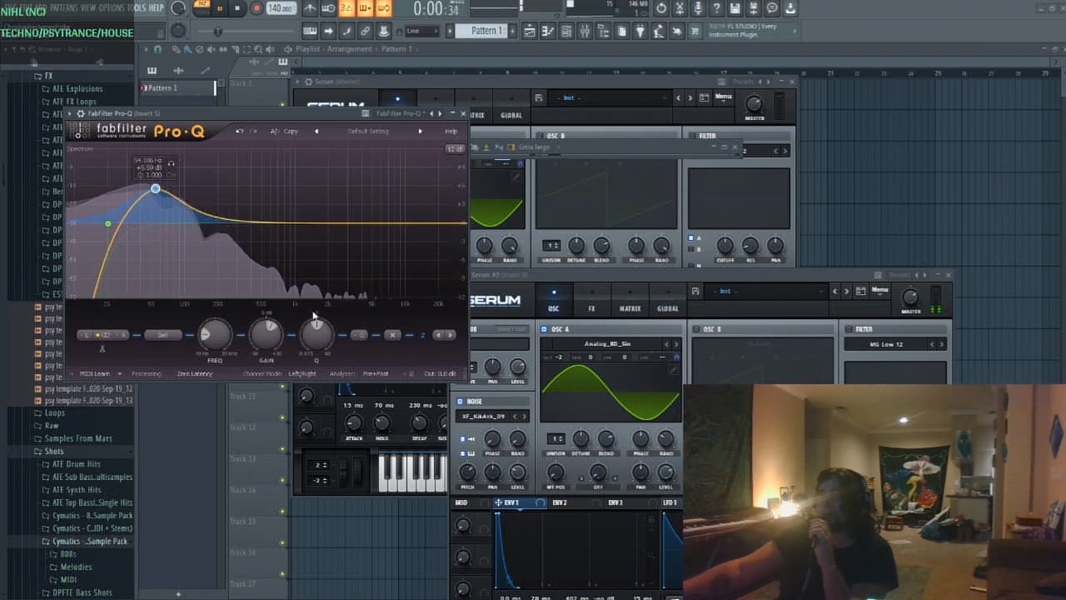
pyautogui.moveTo(317, 326)
pyautogui.mouseDown()
pyautogui.moveTo(303, 335)
pyautogui.moveTo(329, 284)
pyautogui.moveTo(335, 321)
pyautogui.mouseUp()
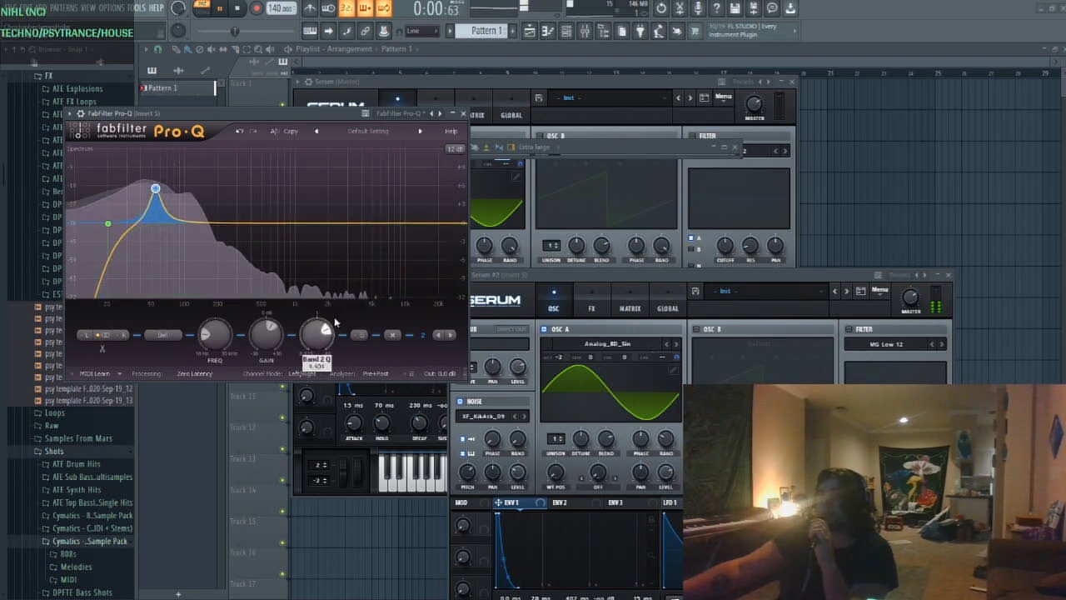
# Raise the EQ analyzer's resolution and move the narrow bass boost down to about 47 Hz
pyautogui.click(375, 374)
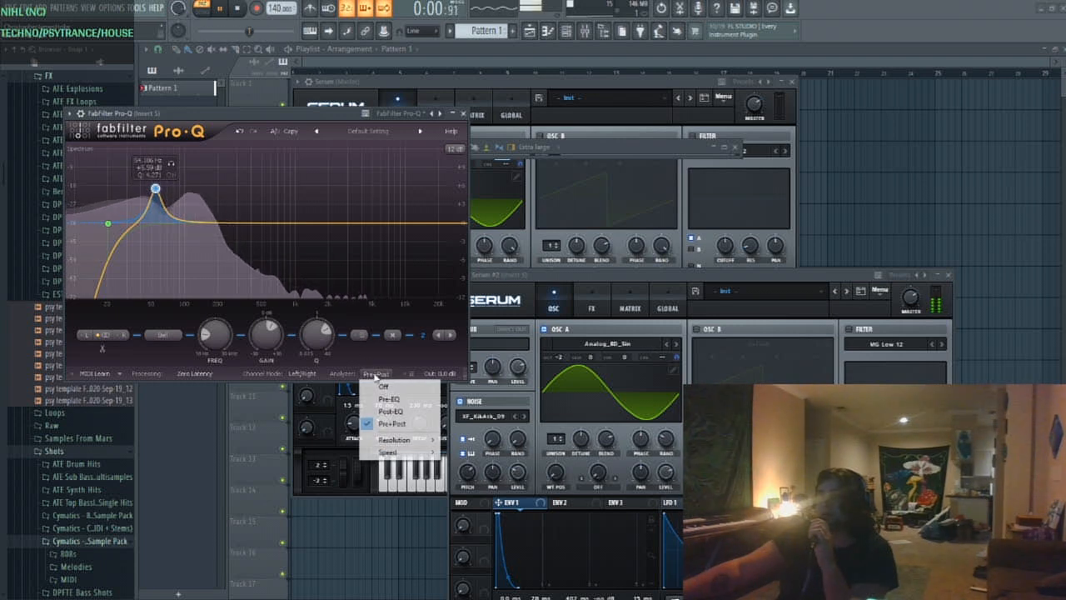
pyautogui.moveTo(392, 439)
pyautogui.click(476, 474)
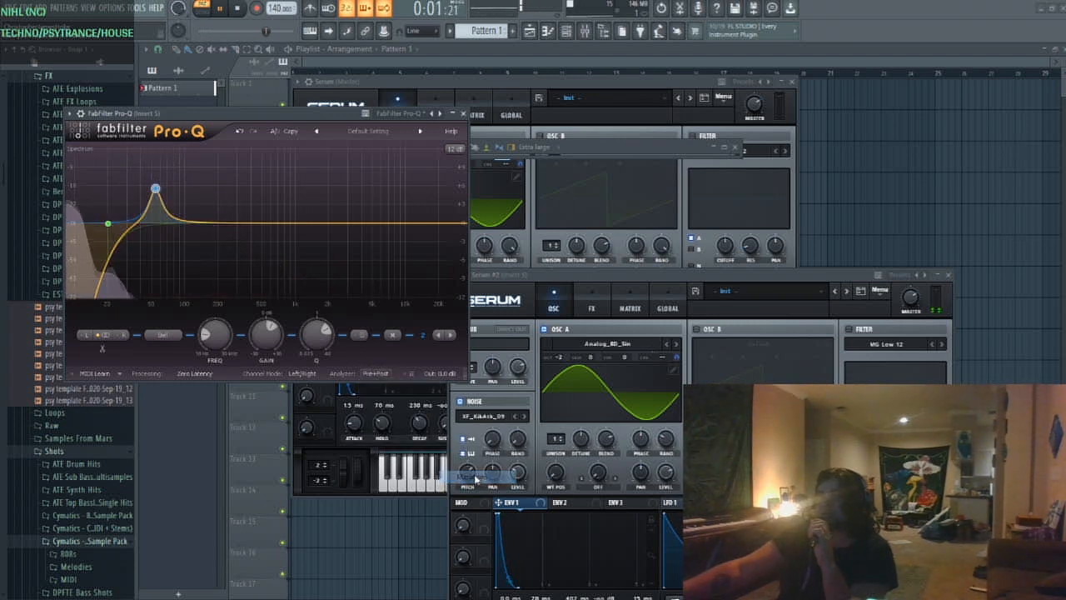
pyautogui.moveTo(156, 189)
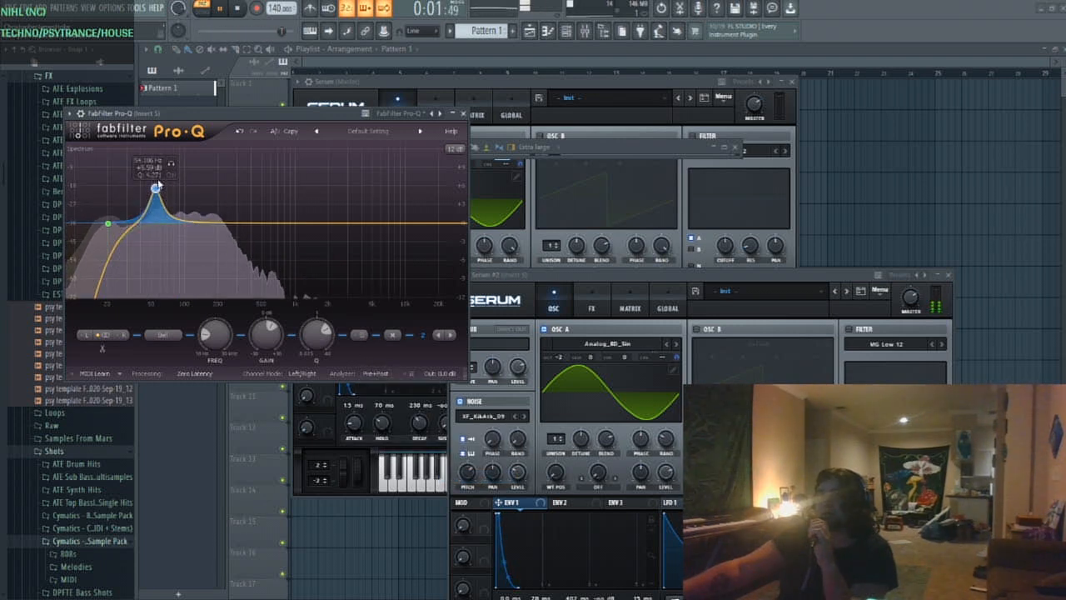
pyautogui.moveTo(156, 188)
pyautogui.mouseDown()
pyautogui.moveTo(113, 188)
pyautogui.moveTo(122, 178)
pyautogui.moveTo(167, 184)
pyautogui.moveTo(155, 184)
pyautogui.mouseUp()
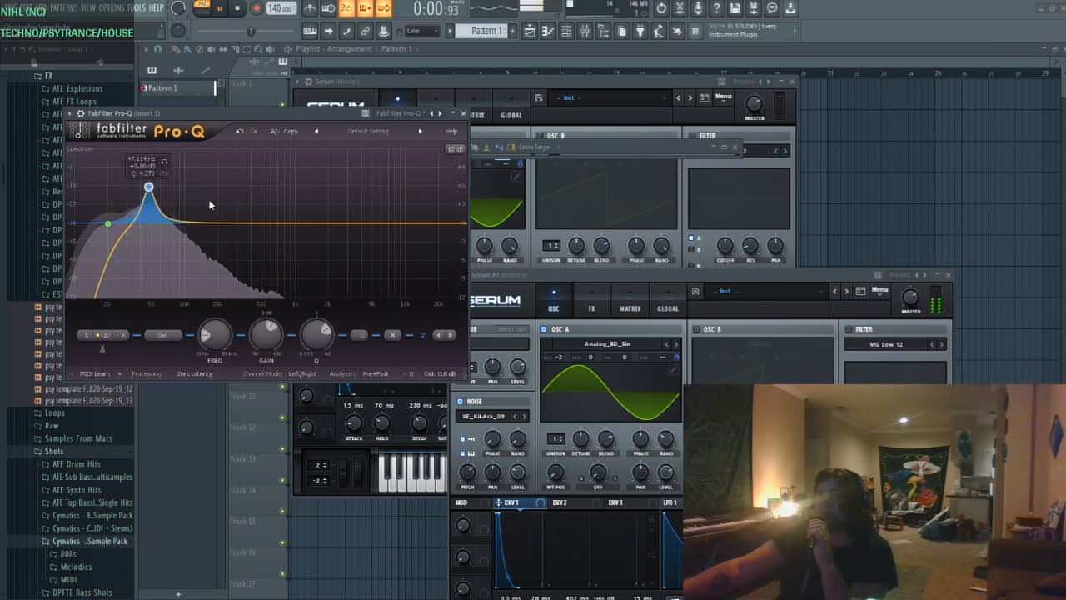
# Add bell cuts at about 540 Hz and 3.3 kHz and a gentle bell boost around 250 Hz
pyautogui.moveTo(261, 225); pyautogui.dragTo(265, 248)
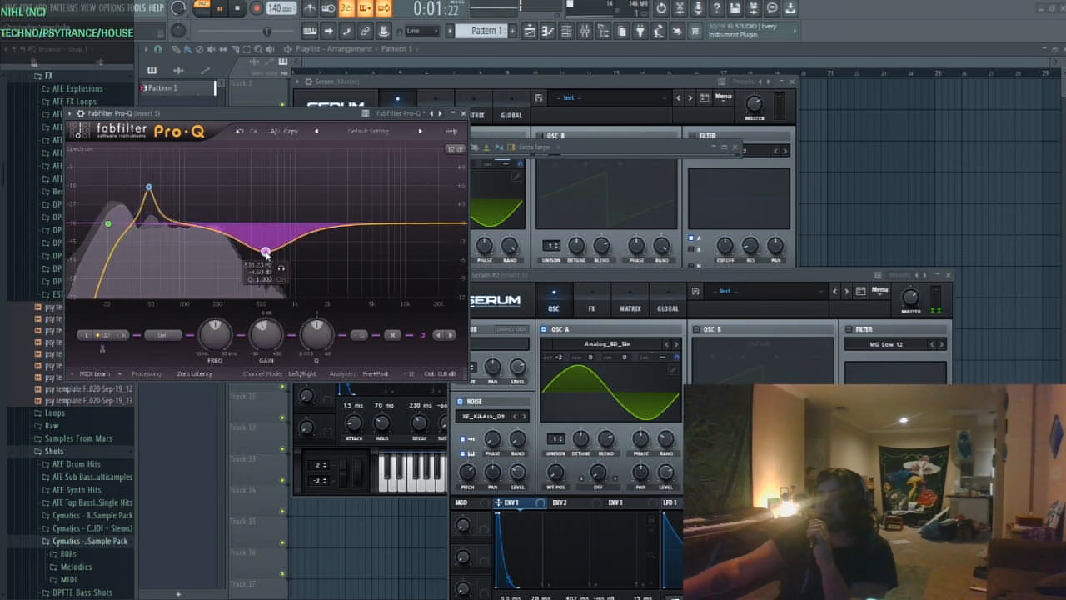
pyautogui.moveTo(353, 226)
pyautogui.mouseDown()
pyautogui.moveTo(352, 208)
pyautogui.moveTo(352, 229)
pyautogui.mouseUp()
pyautogui.moveTo(233, 224); pyautogui.dragTo(229, 214)
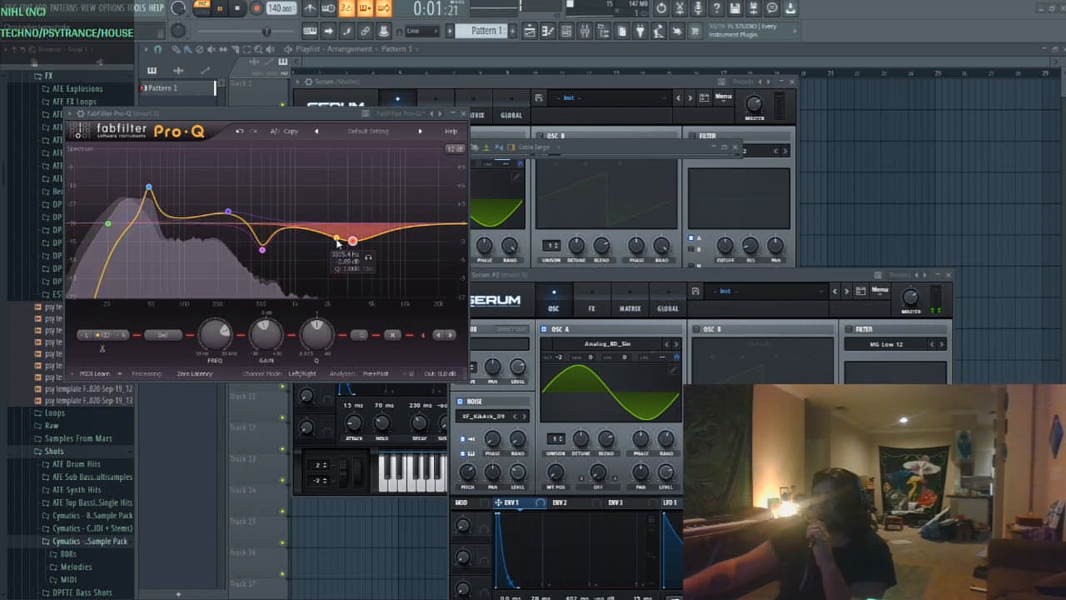
pyautogui.doubleClick(350, 215)
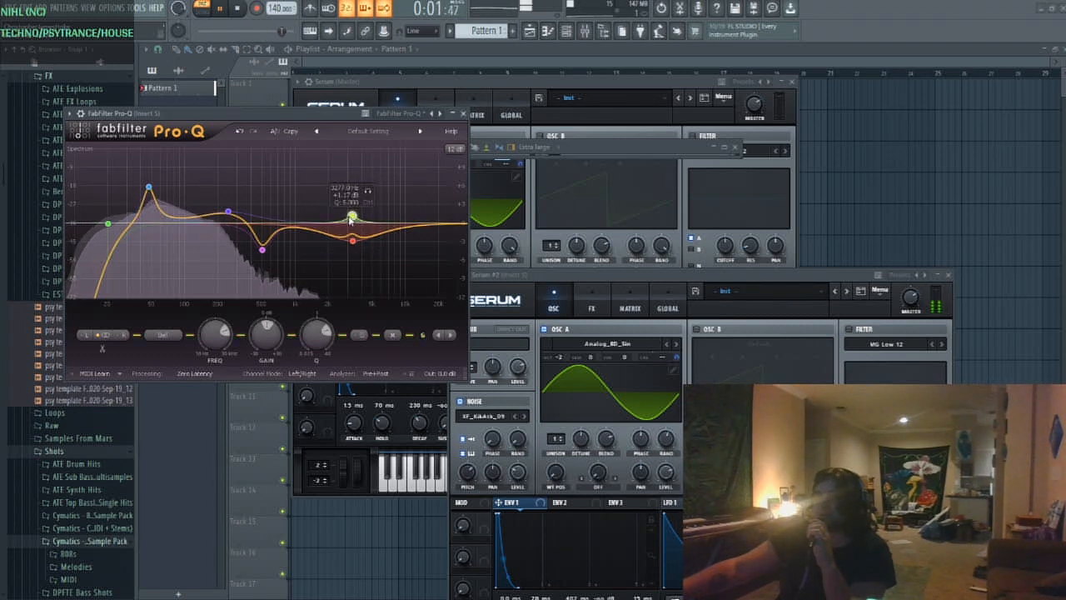
pyautogui.rightClick(355, 221)
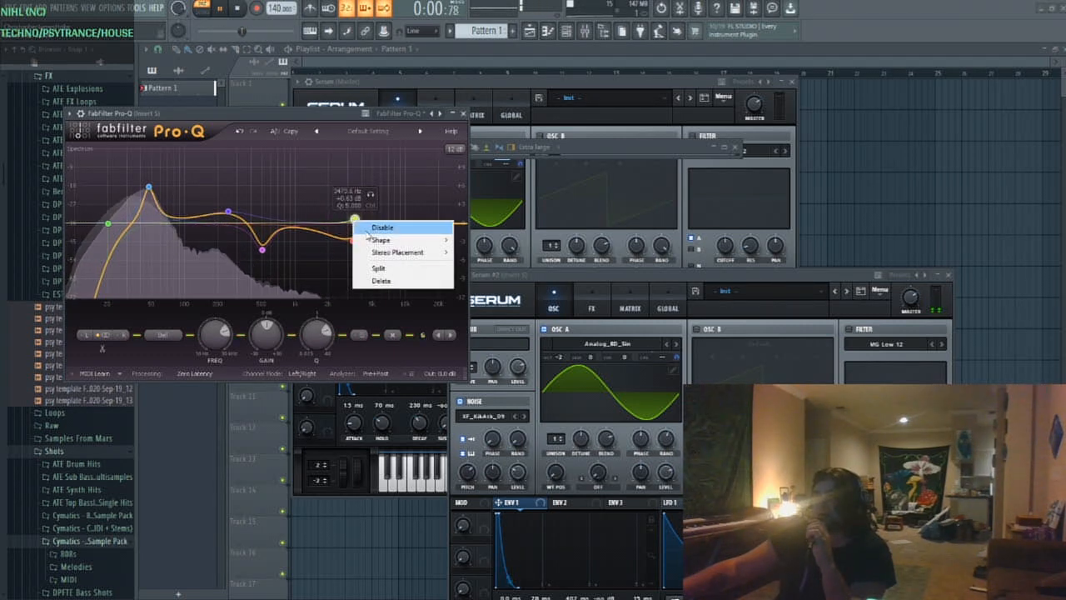
pyautogui.click(377, 278)
# Reduce the 3.3 kHz cut to about -1.3 dB, shift the bass boost slightly higher and the low cut lower in frequency, and stop playback
pyautogui.moveTo(353, 241); pyautogui.dragTo(352, 231)
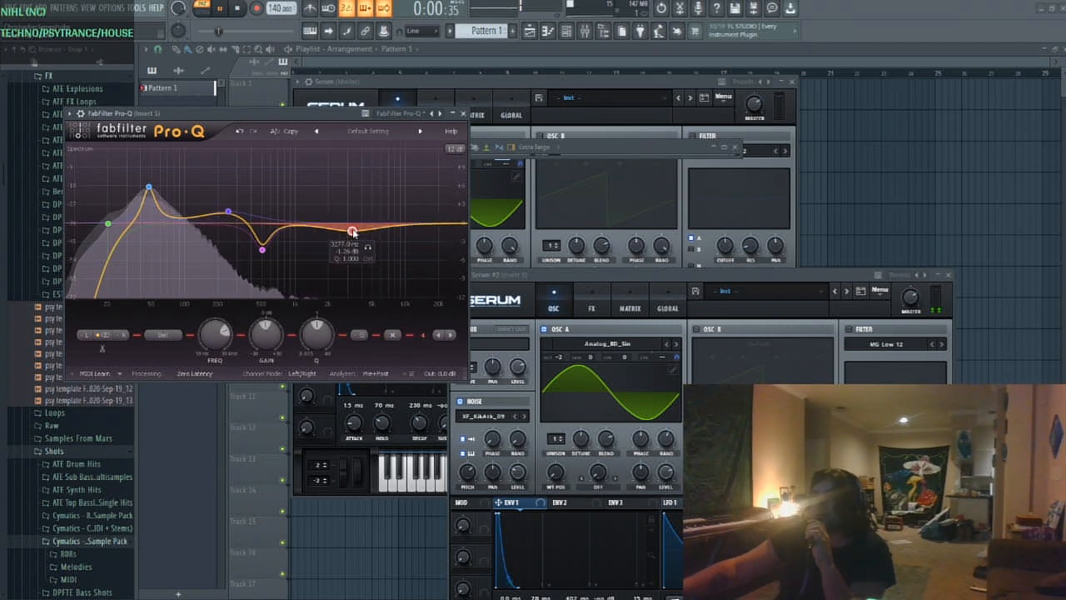
pyautogui.moveTo(147, 187)
pyautogui.mouseDown()
pyautogui.moveTo(106, 190)
pyautogui.moveTo(154, 188)
pyautogui.mouseUp()
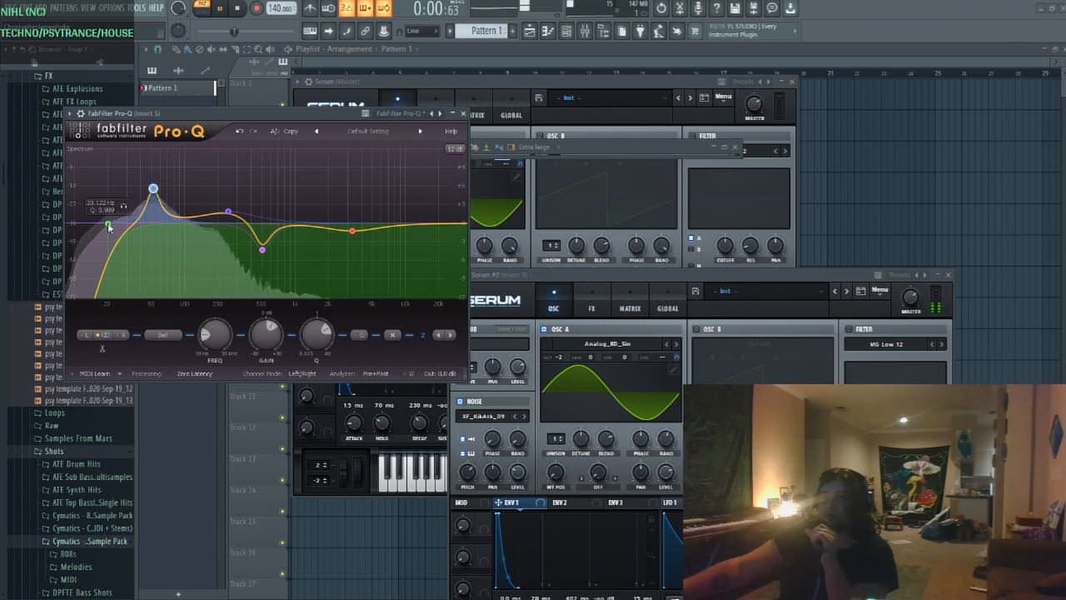
pyautogui.moveTo(109, 225); pyautogui.dragTo(96, 224)
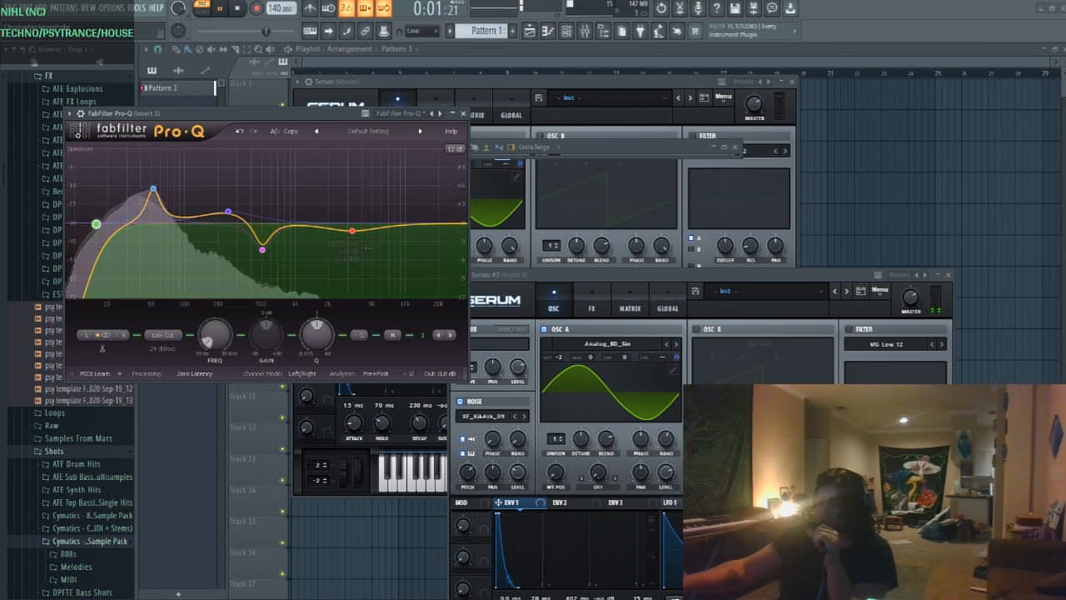
pyautogui.press('space')
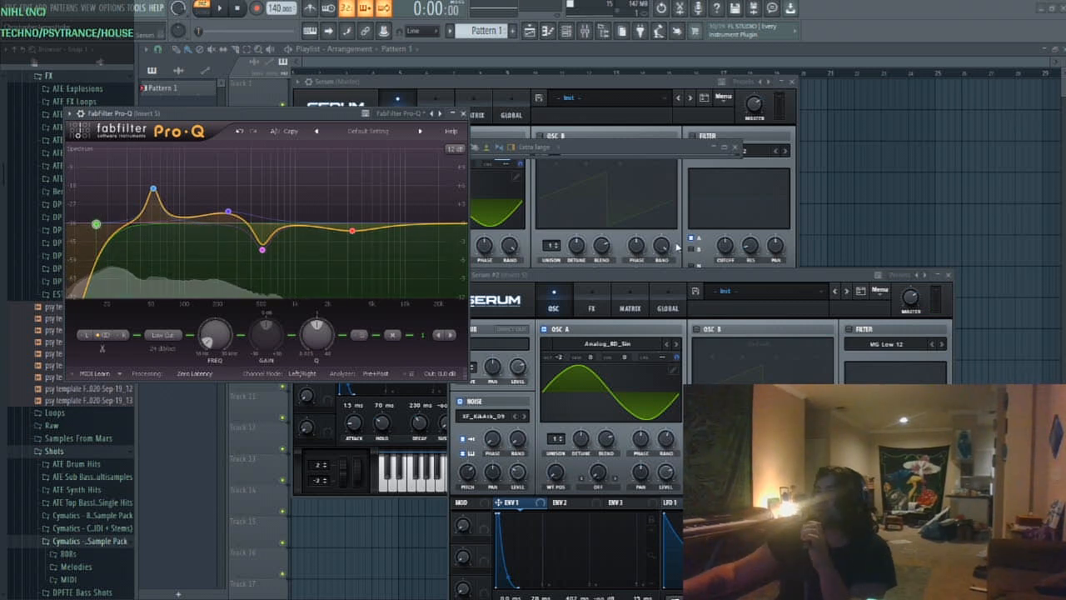
# Load FabFilter Pro-C into the second effect slot of mixer insert 5 and apply its Basic Punch bM drum preset
pyautogui.click(590, 32)
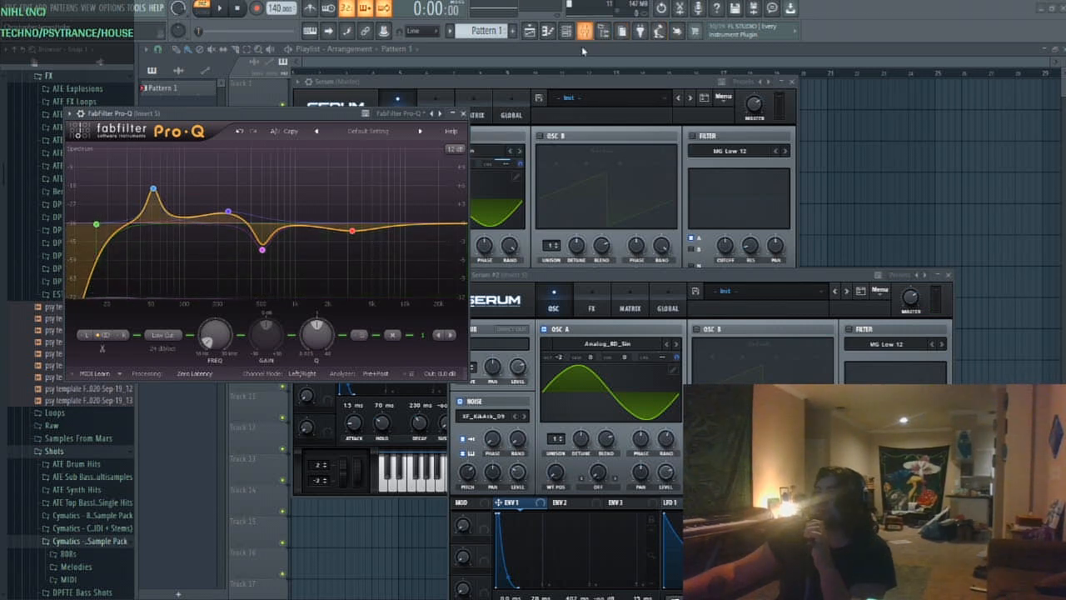
pyautogui.click(586, 32)
pyautogui.doubleClick(598, 147)
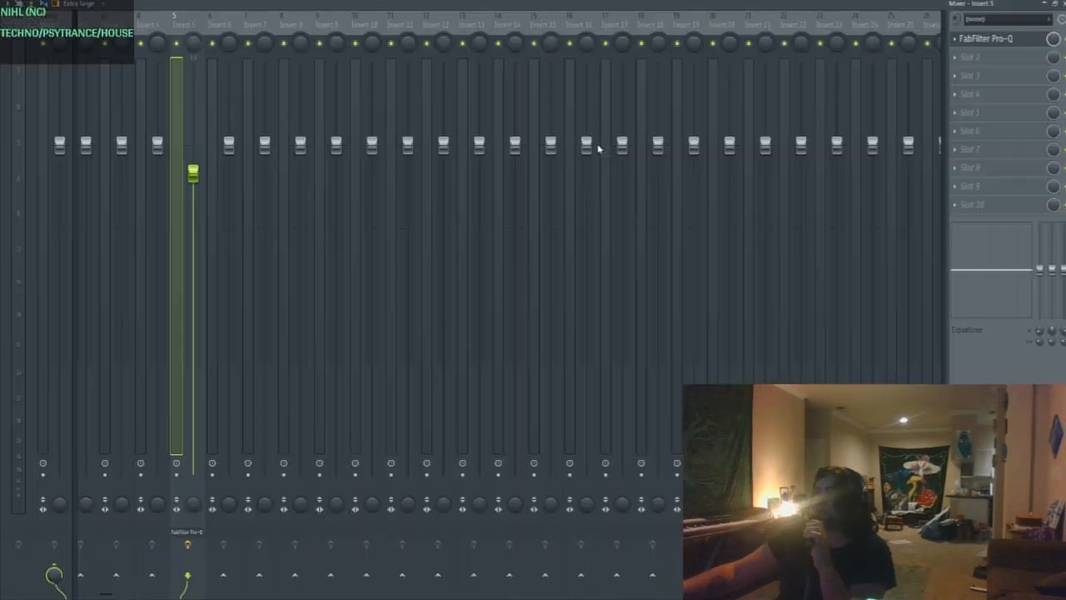
pyautogui.click(1002, 63)
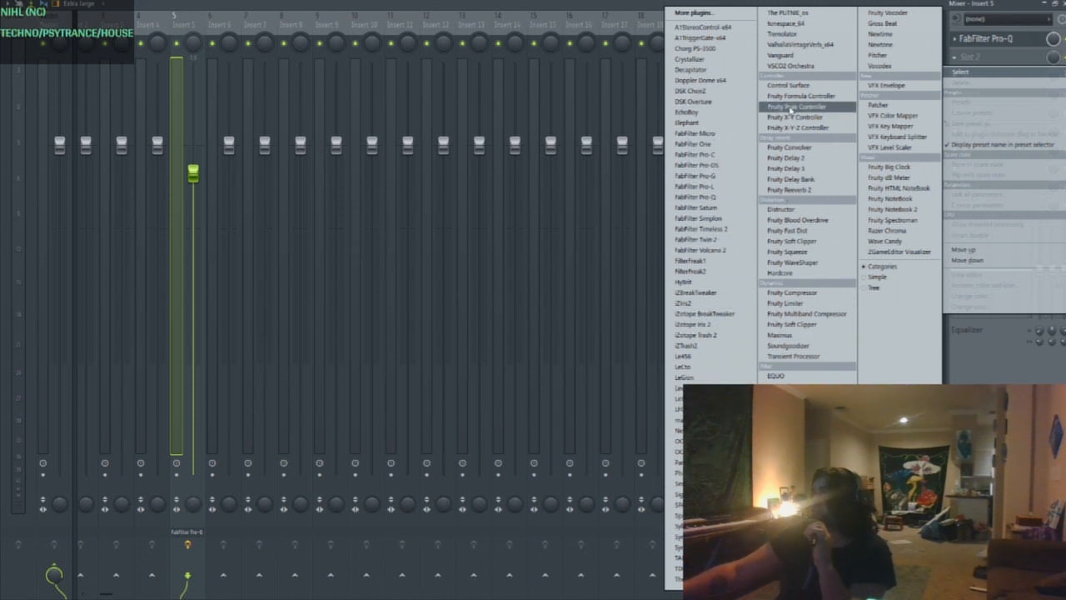
pyautogui.click(736, 158)
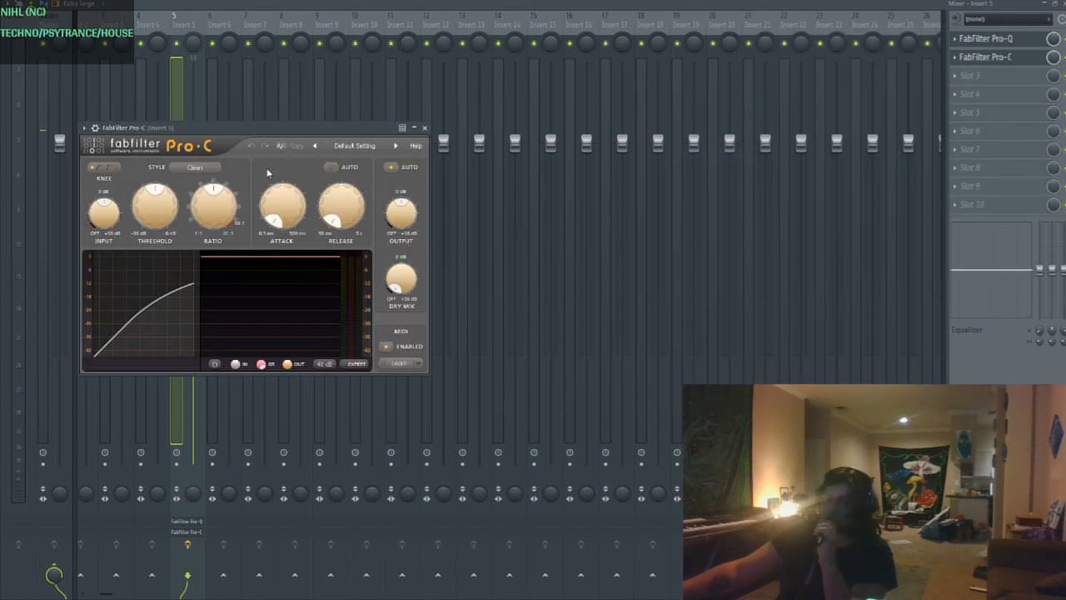
pyautogui.click(359, 144)
pyautogui.moveTo(366, 166)
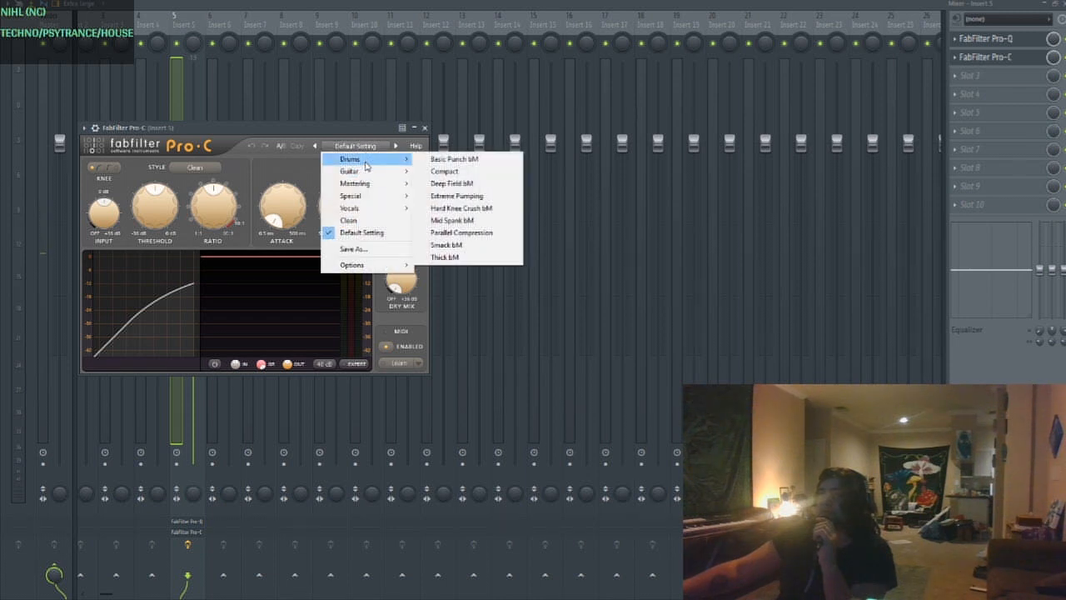
pyautogui.click(451, 160)
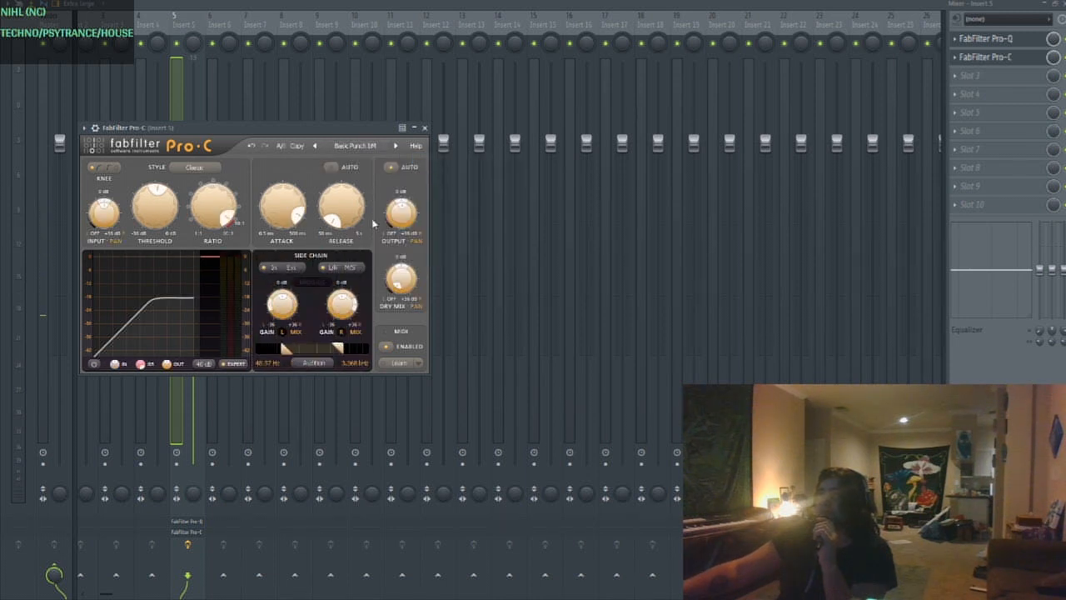
# Enable auto release on the compressor, slow the release somewhat, and shorten the attack to about 48 ms
pyautogui.click(335, 170)
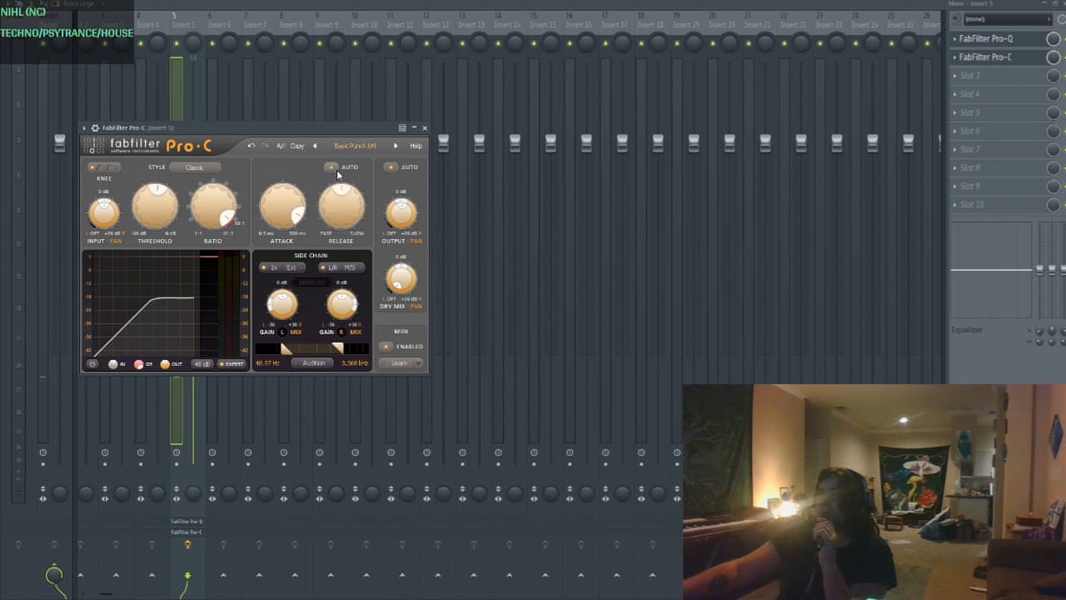
pyautogui.moveTo(327, 207); pyautogui.dragTo(330, 221)
pyautogui.moveTo(270, 204); pyautogui.dragTo(302, 259)
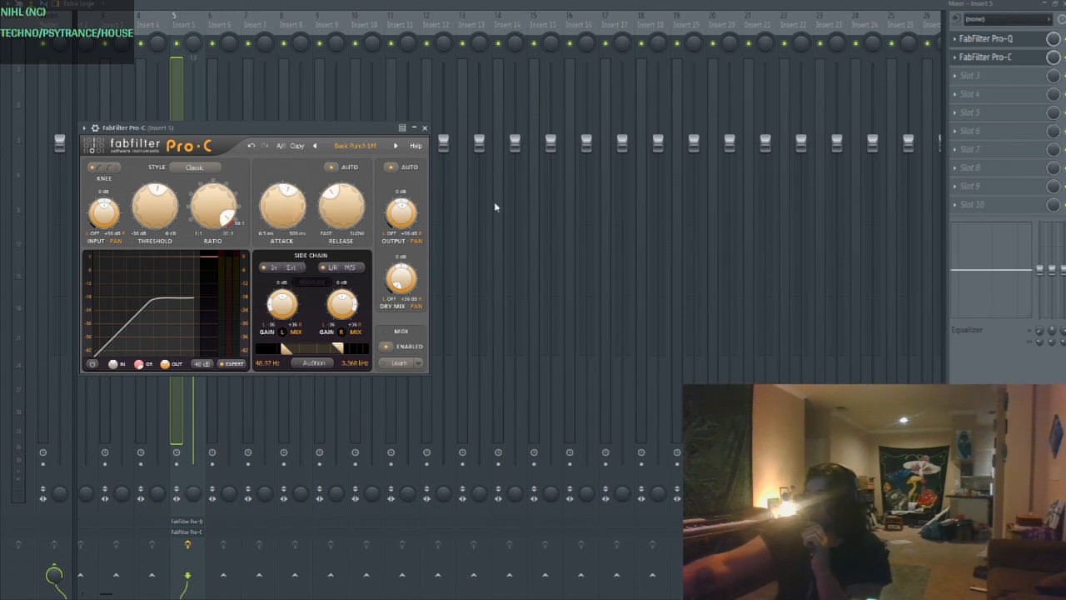
# Play the kick pattern while lowering the compressor's ratio and raising its threshold slightly
pyautogui.press('space')
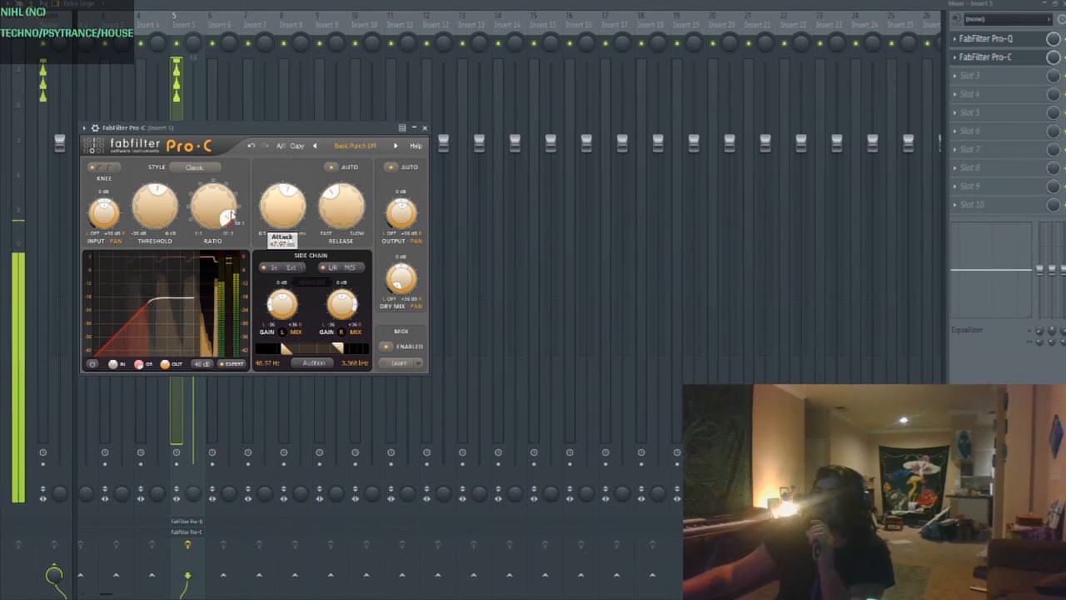
pyautogui.moveTo(213, 207); pyautogui.dragTo(209, 274)
pyautogui.moveTo(155, 209); pyautogui.dragTo(172, 197)
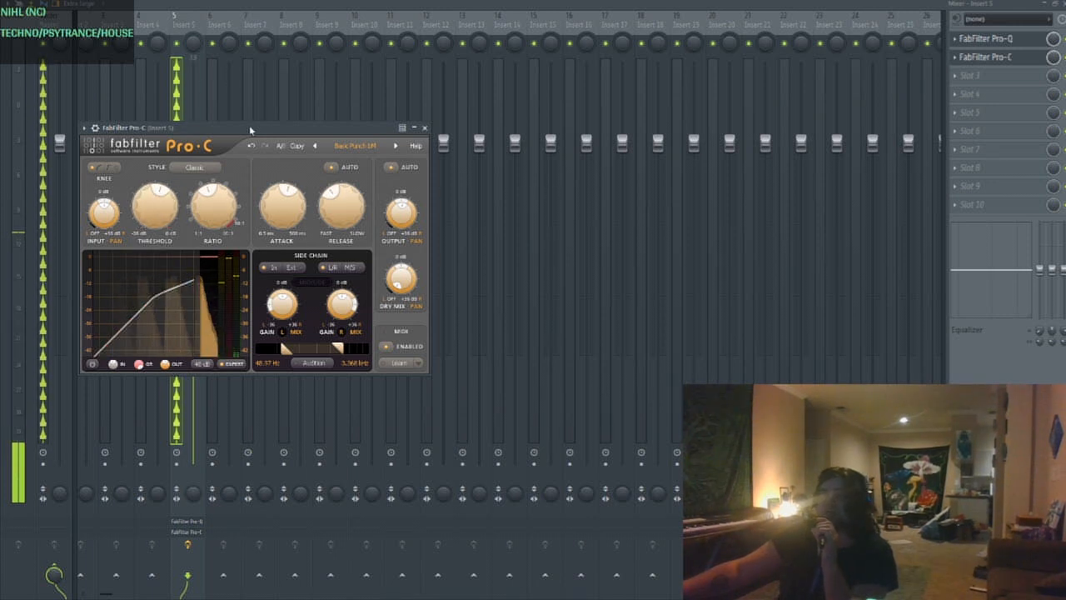
# Move the compressor window off the insert 5 channel strip and raise that track's fader above the neighbouring faders
pyautogui.moveTo(249, 127); pyautogui.dragTo(510, 132)
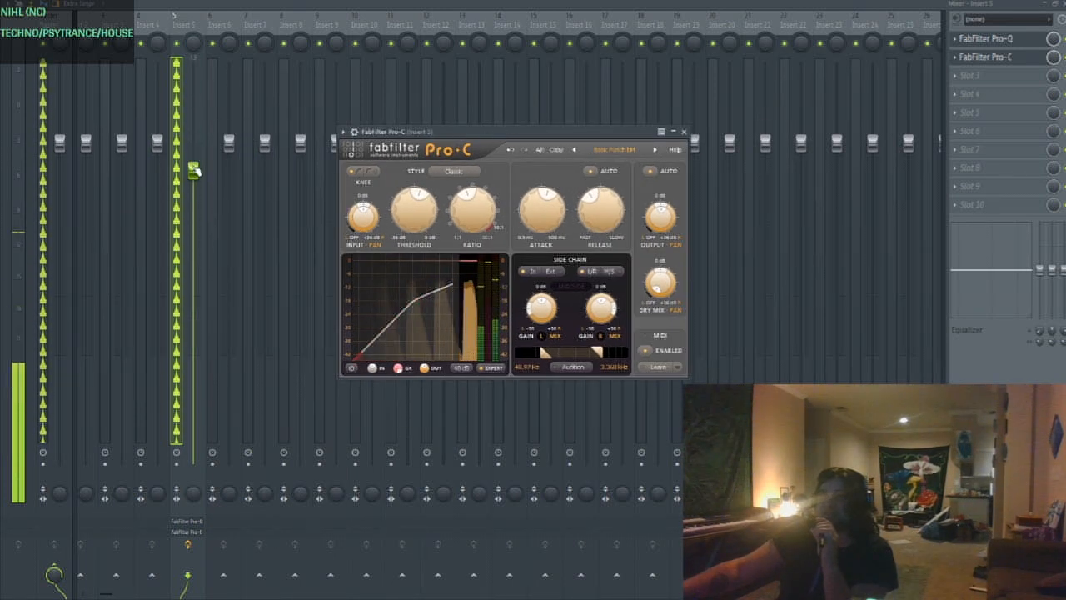
pyautogui.moveTo(194, 171); pyautogui.dragTo(194, 152)
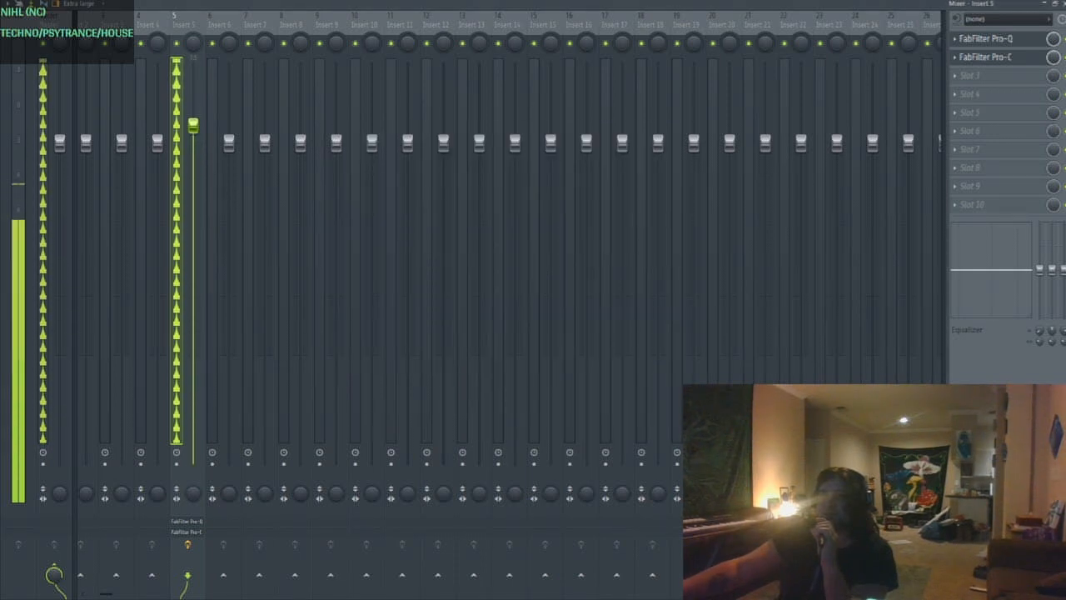
# Load FabFilter Saturn into the third effect slot of mixer insert 5 and apply its Kick Shaper bM drum preset
pyautogui.click(981, 75)
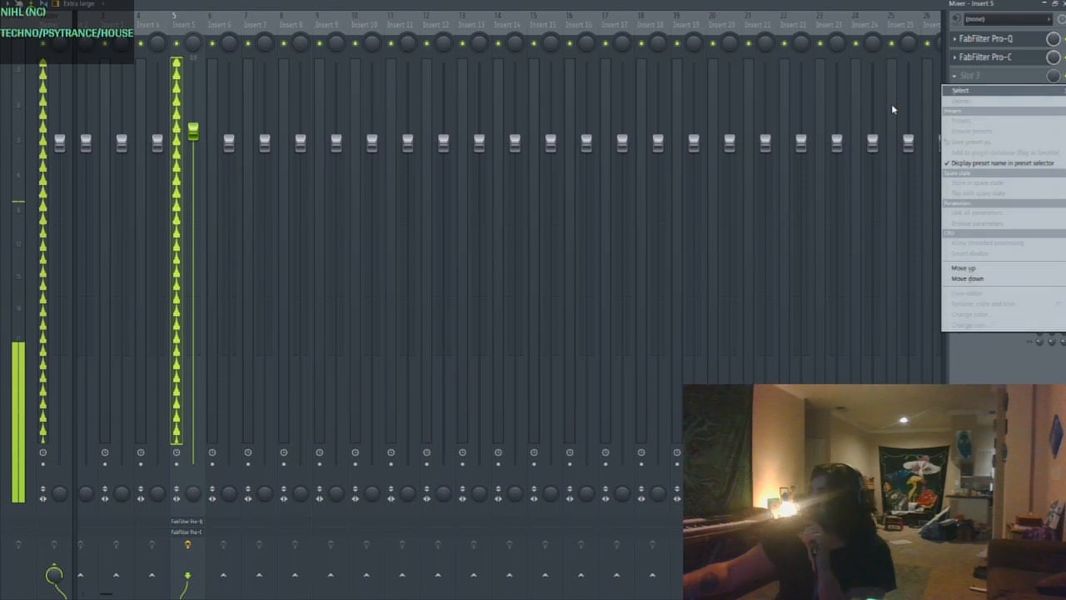
pyautogui.moveTo(984, 95)
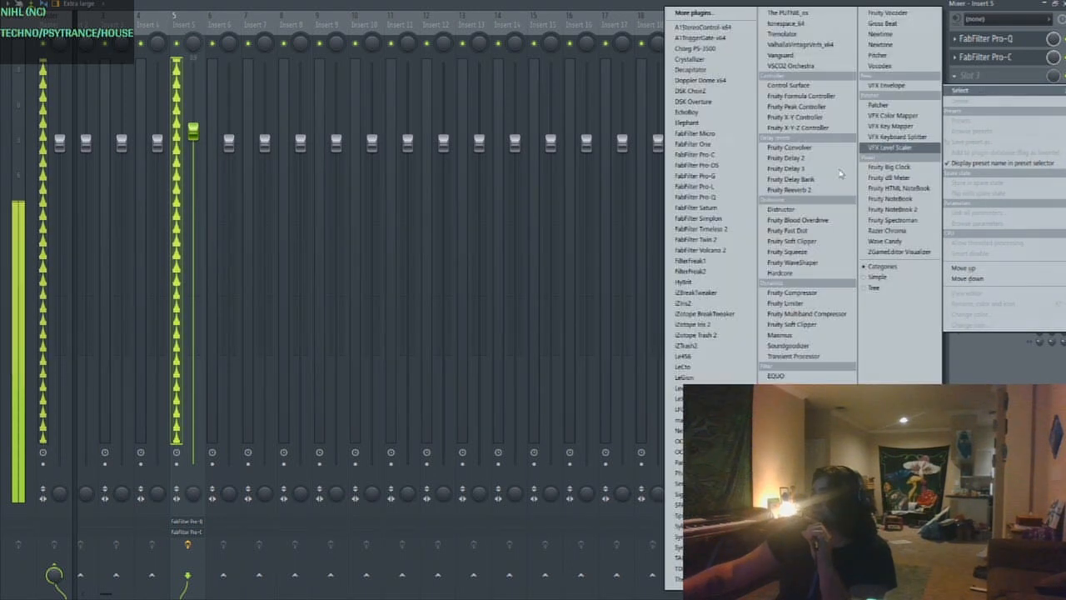
pyautogui.click(698, 208)
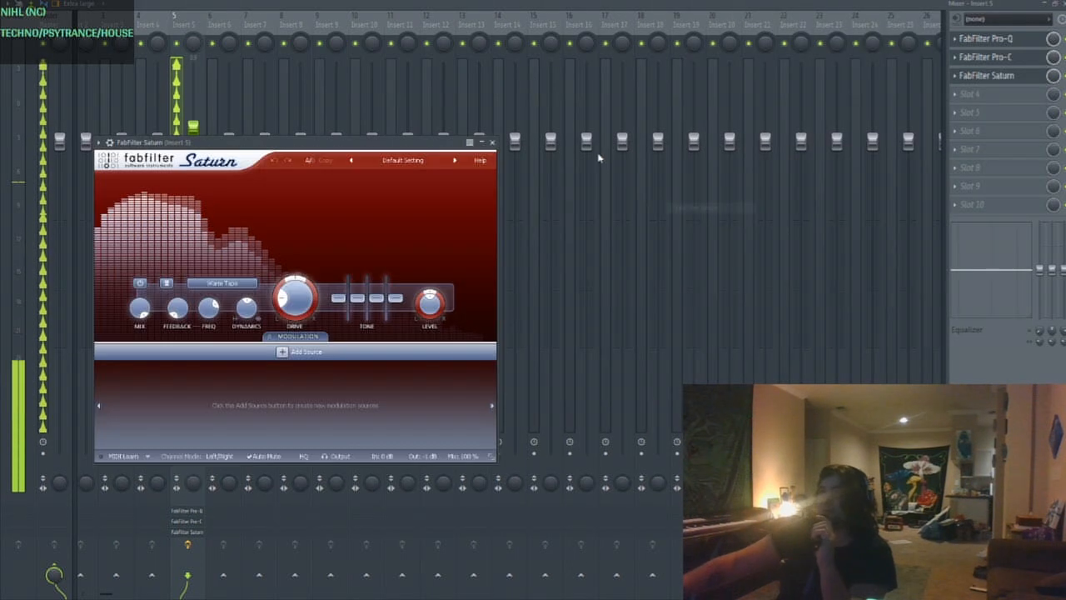
pyautogui.click(413, 161)
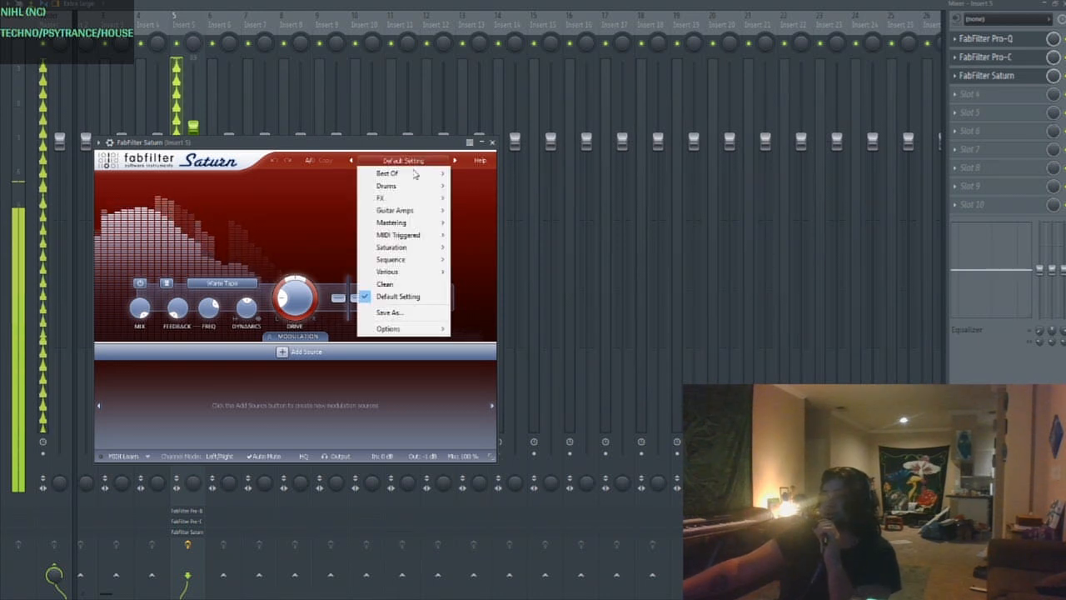
pyautogui.moveTo(414, 188)
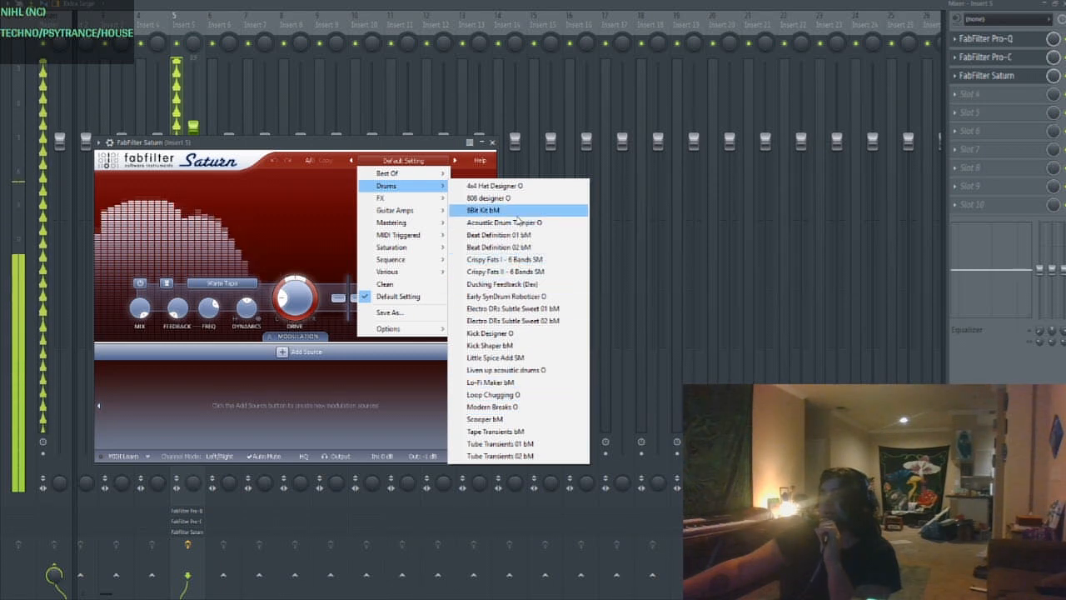
pyautogui.click(495, 345)
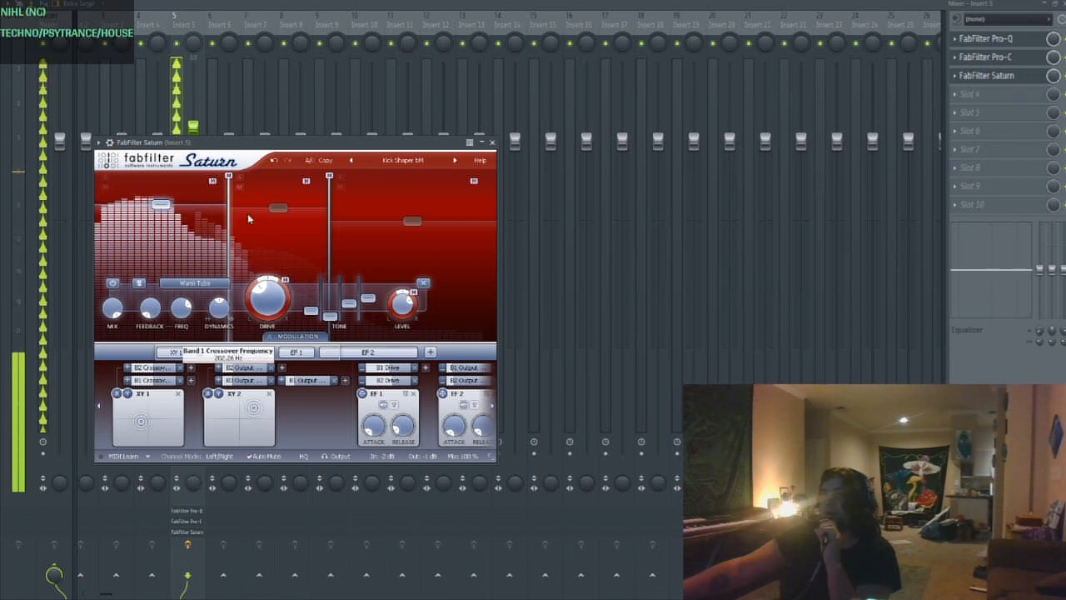
# Check the level of Saturn's middle band and lower the highest band's level to about -3 dB
pyautogui.moveTo(279, 211)
pyautogui.mouseDown()
pyautogui.moveTo(279, 199)
pyautogui.moveTo(279, 209)
pyautogui.mouseUp()
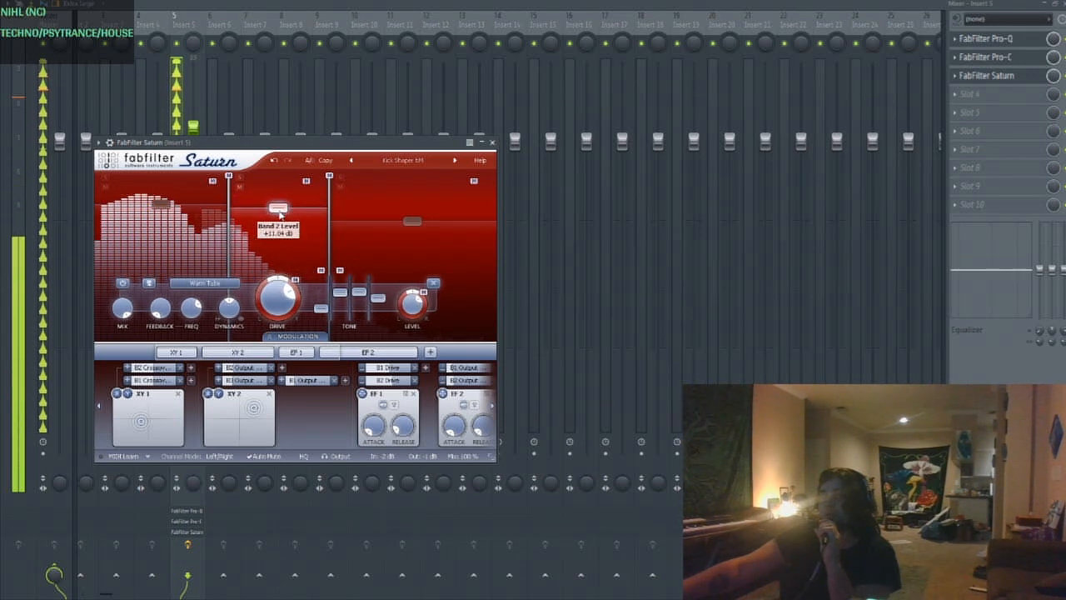
pyautogui.moveTo(411, 220)
pyautogui.mouseDown()
pyautogui.moveTo(414, 205)
pyautogui.moveTo(419, 225)
pyautogui.mouseUp()
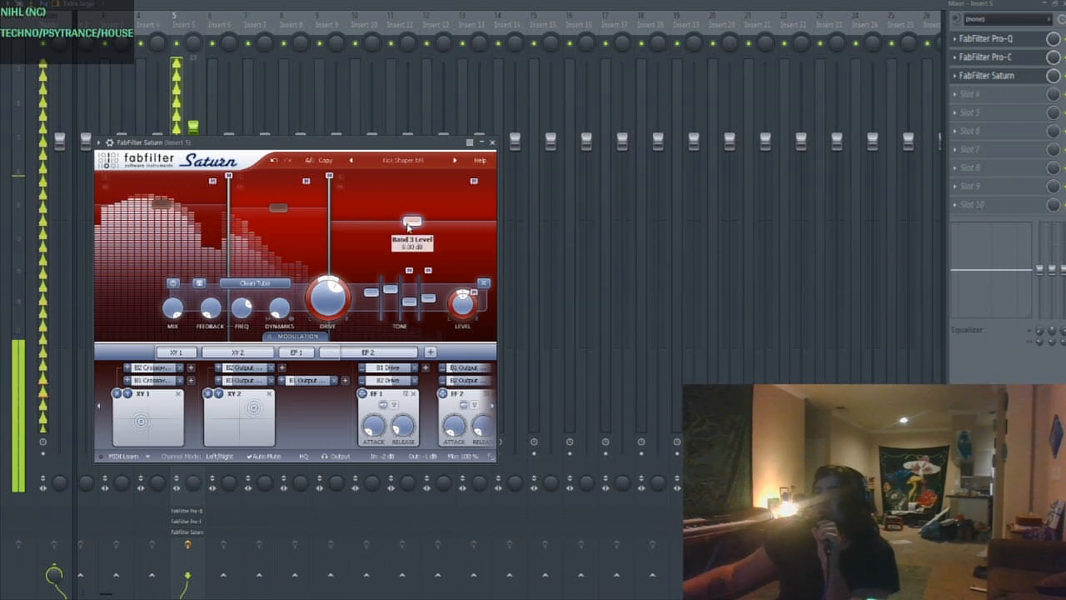
pyautogui.moveTo(412, 221); pyautogui.dragTo(413, 229)
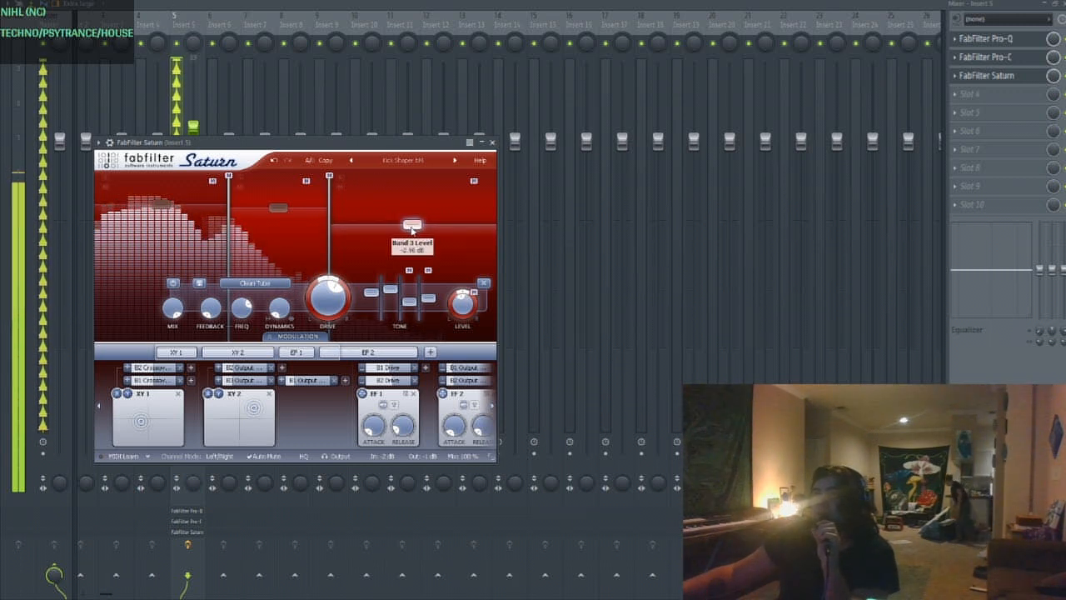
# Shrink the mixer and, in Serum #2, enable the sub oscillator at octave -2 with its level around 53%
pyautogui.click(243, 6)
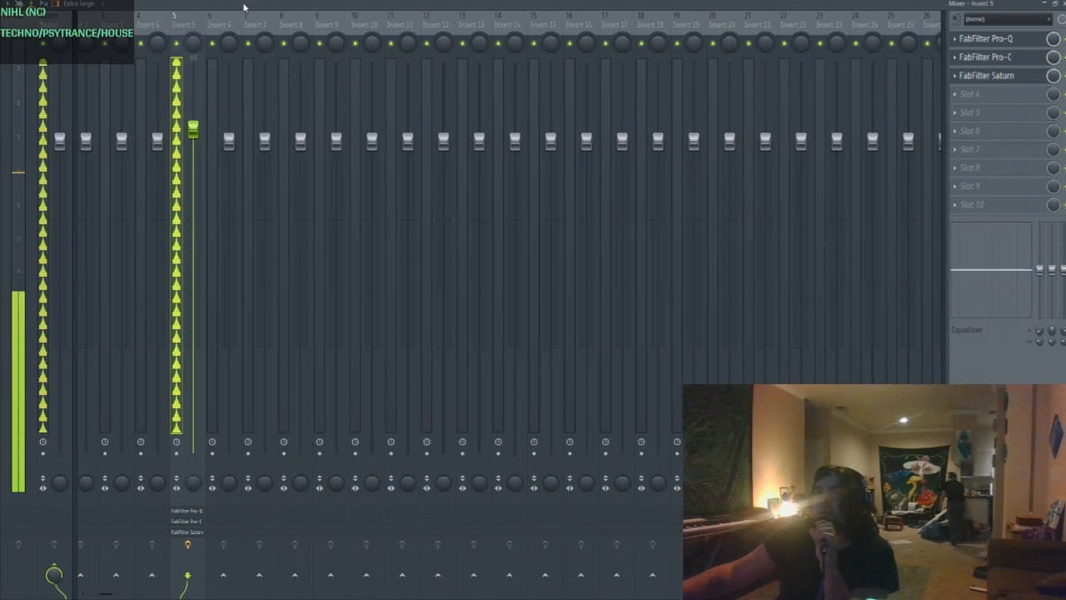
pyautogui.click(1051, 5)
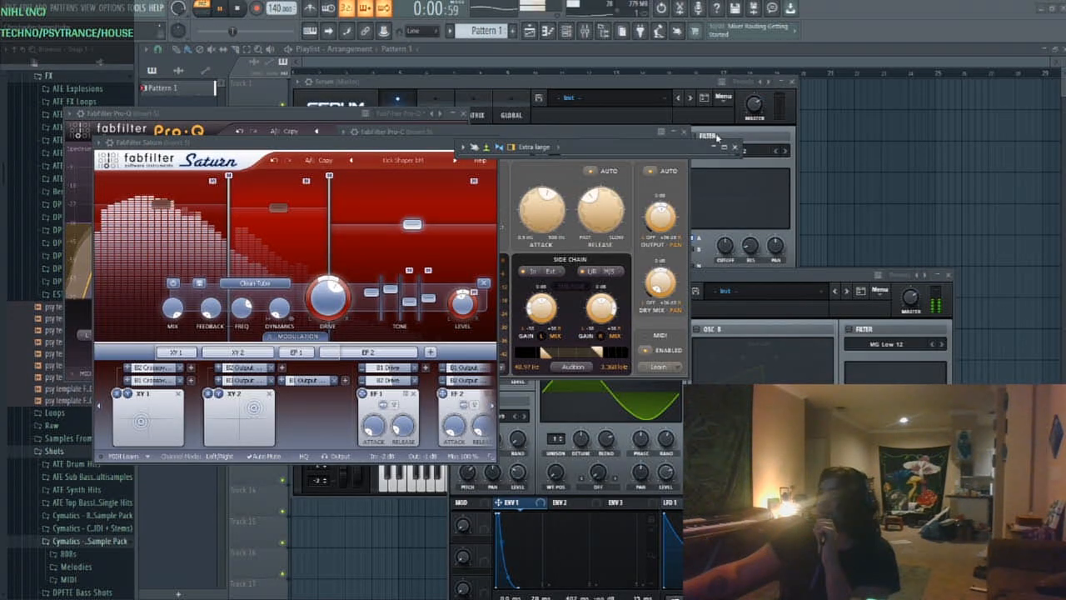
pyautogui.moveTo(812, 275)
pyautogui.mouseDown()
pyautogui.moveTo(831, 403)
pyautogui.moveTo(824, 286)
pyautogui.mouseUp()
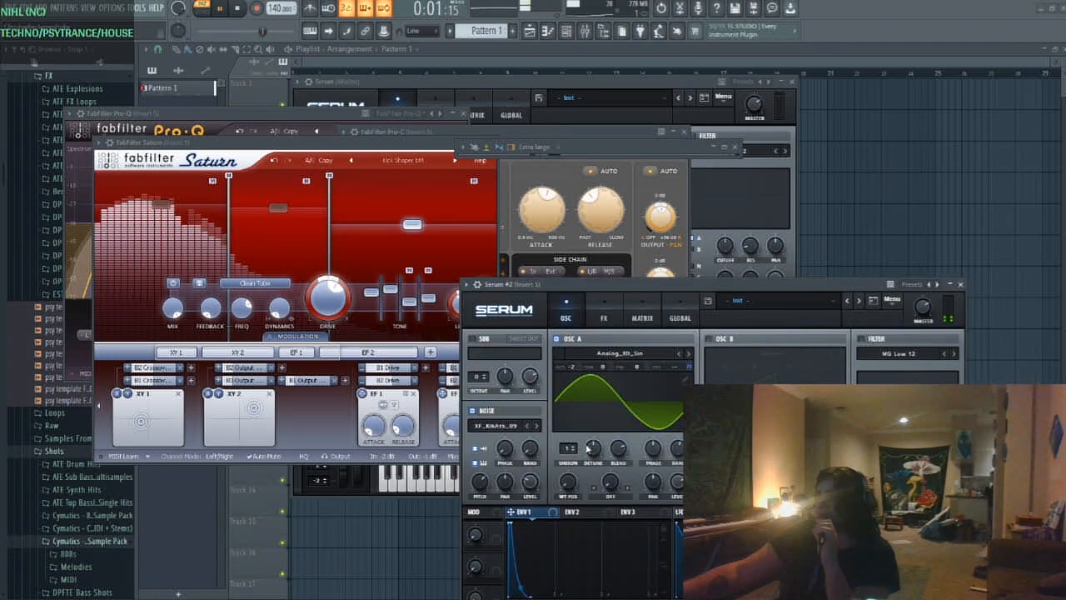
pyautogui.click(472, 339)
pyautogui.moveTo(488, 379); pyautogui.dragTo(475, 388)
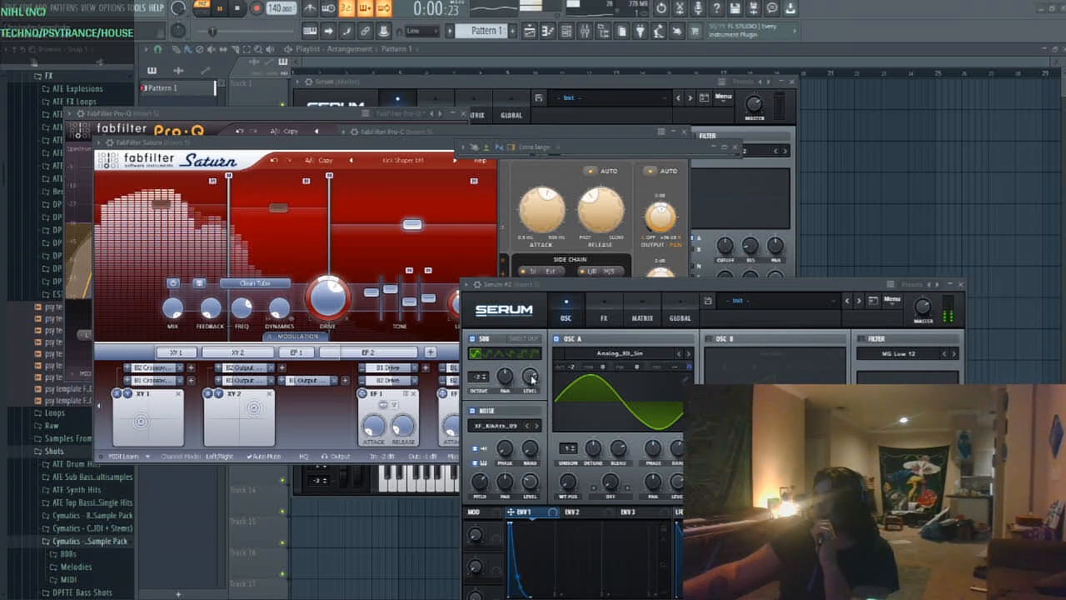
pyautogui.moveTo(532, 377); pyautogui.dragTo(539, 429)
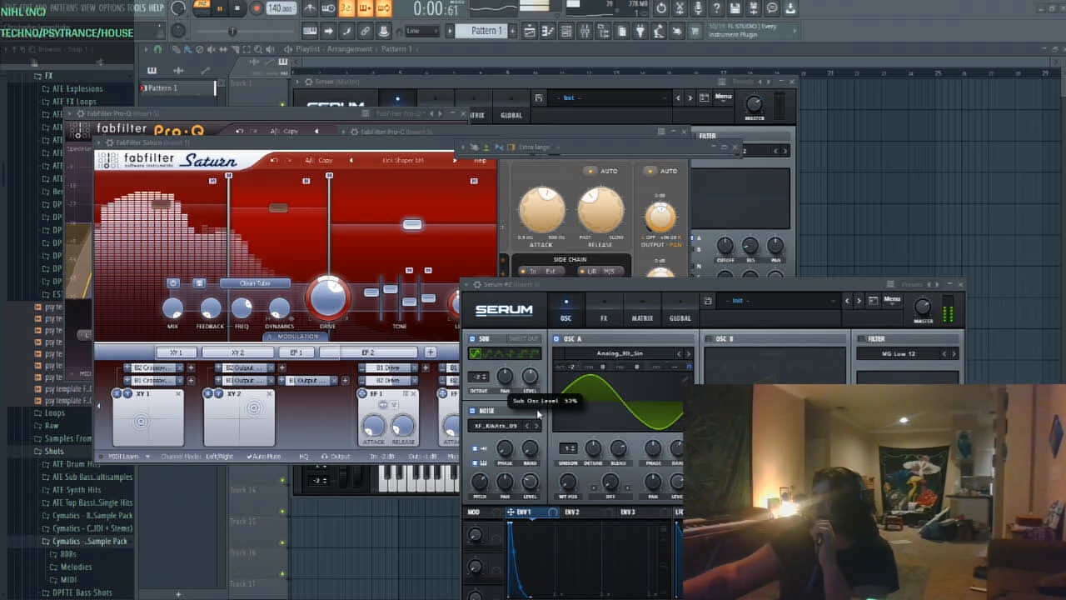
# Move Serum #2 up to view its full settings, then close it and stop playback
pyautogui.moveTo(755, 288); pyautogui.dragTo(755, 171)
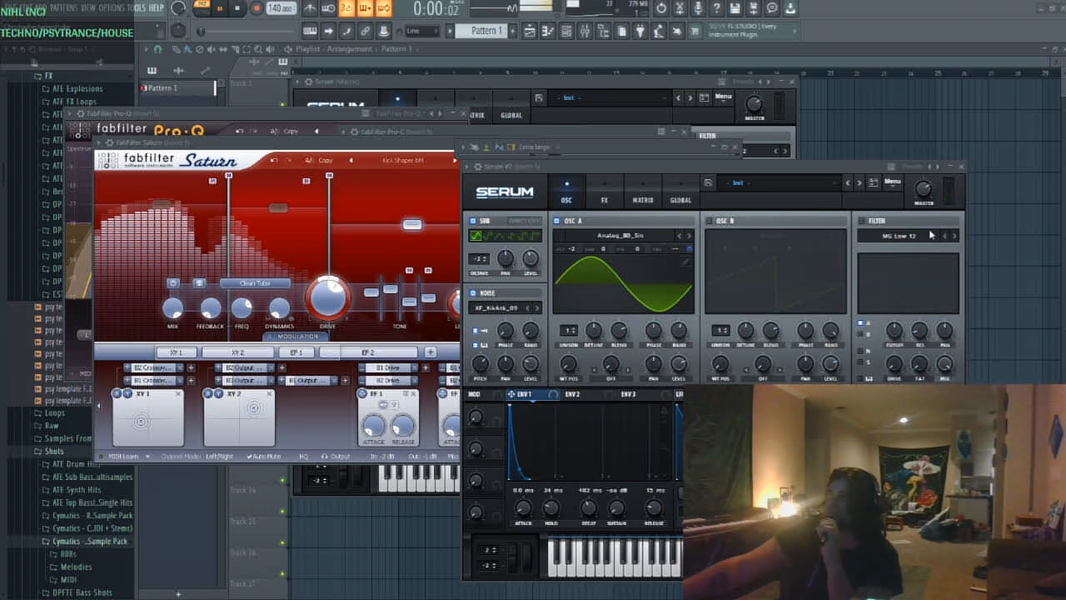
pyautogui.click(962, 166)
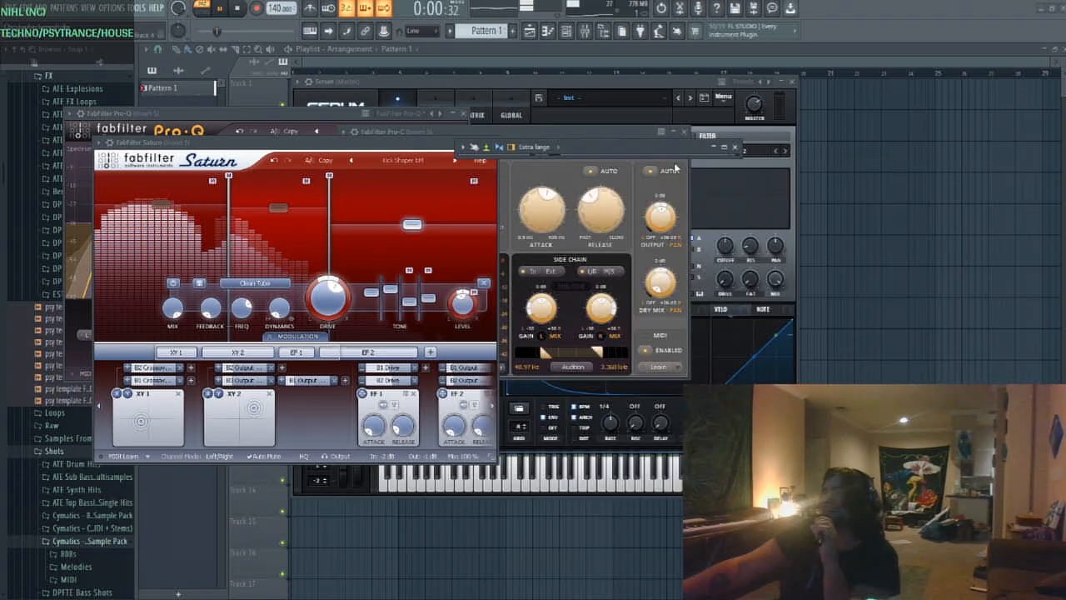
pyautogui.press('space')
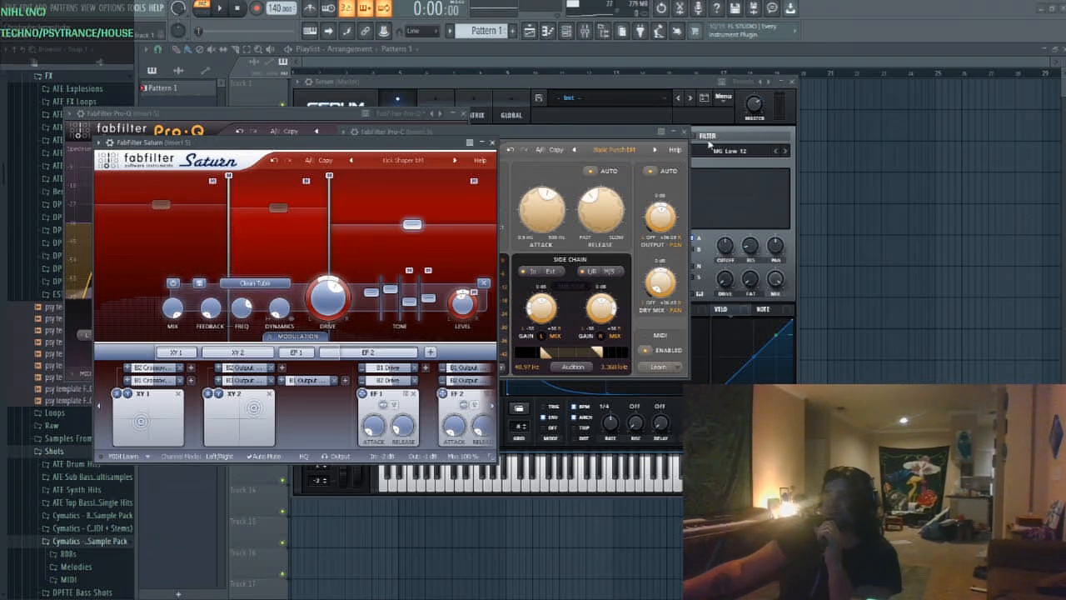
# Bring the Serum instance labelled Master forward, examine its oscillator and envelope settings, and close it
pyautogui.click(664, 81)
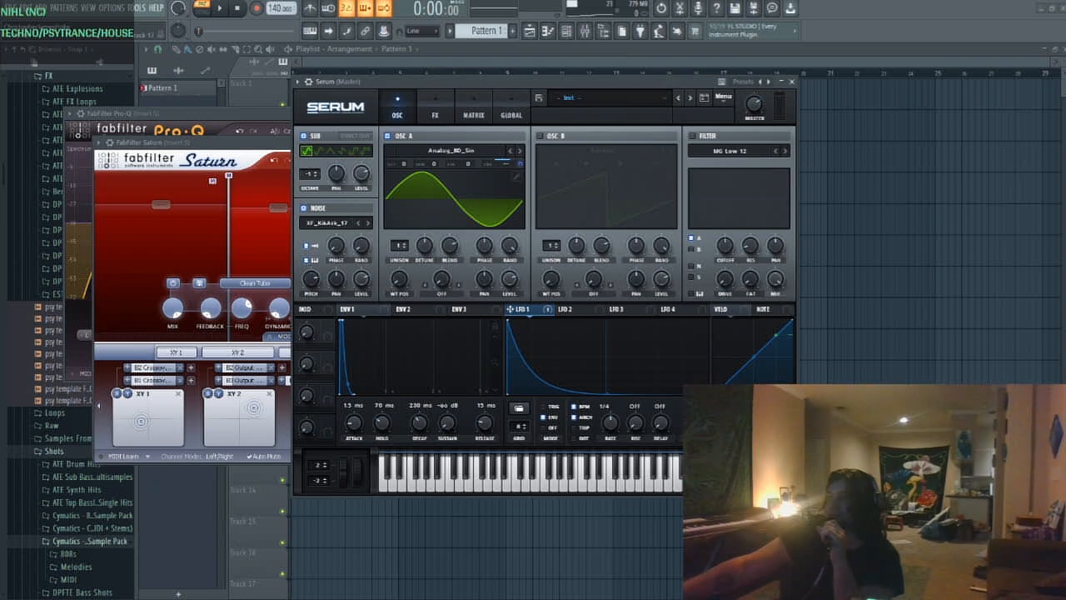
pyautogui.moveTo(537, 85); pyautogui.dragTo(571, 187)
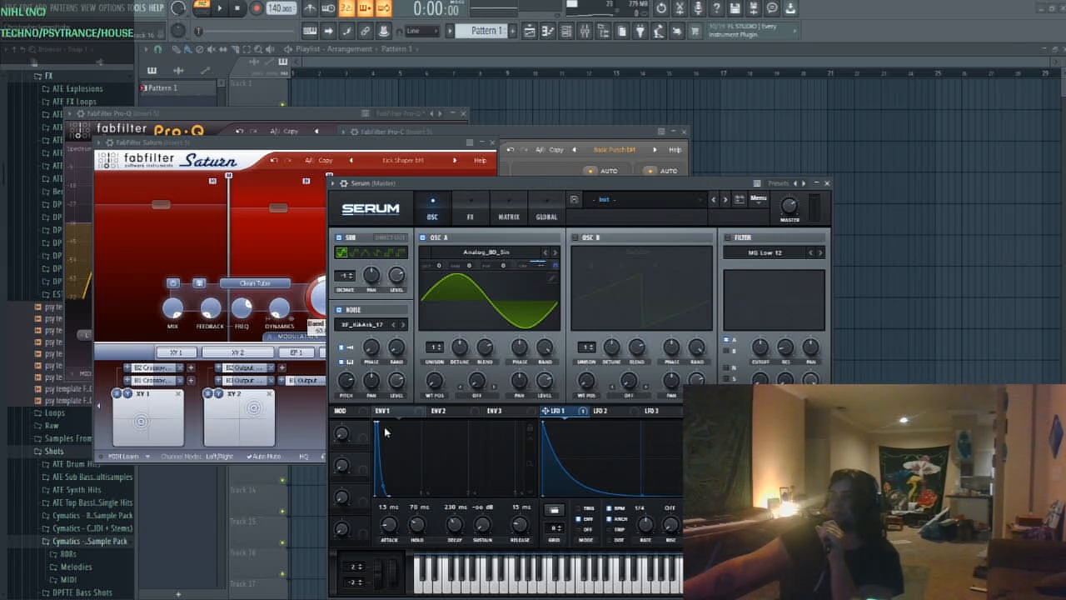
pyautogui.click(827, 183)
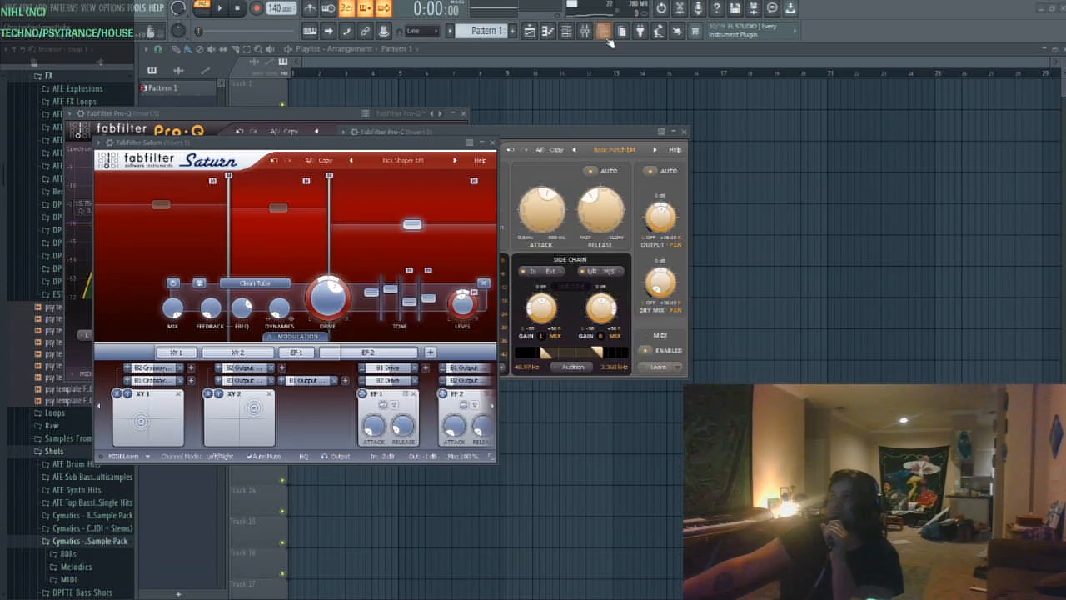
# Check the mixer, then close it along with the Saturn, Pro-C and Pro-Q windows to clear the playlist view
pyautogui.click(586, 35)
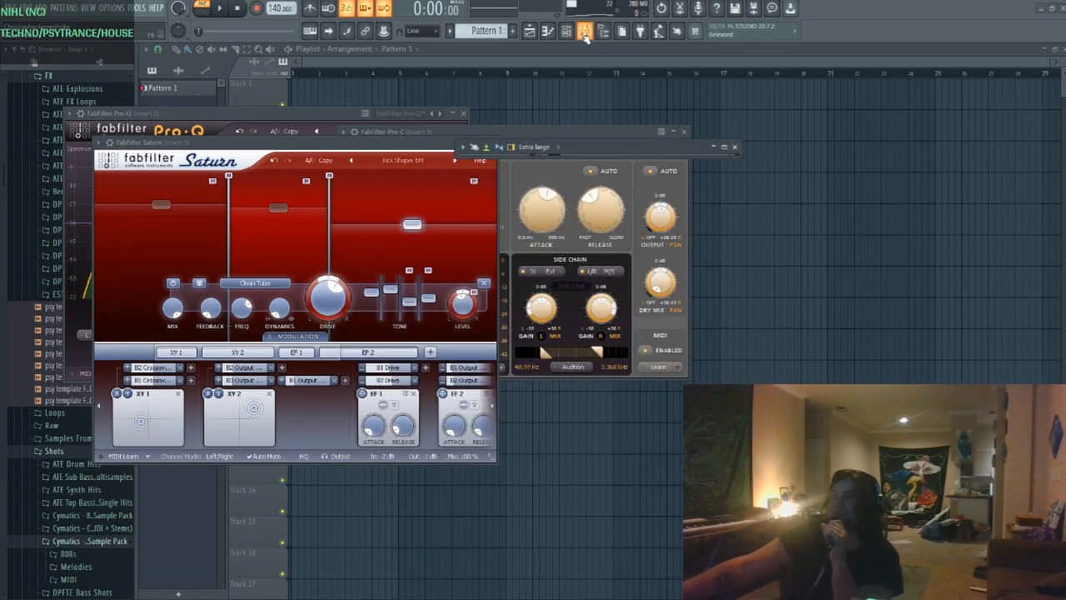
pyautogui.doubleClick(593, 147)
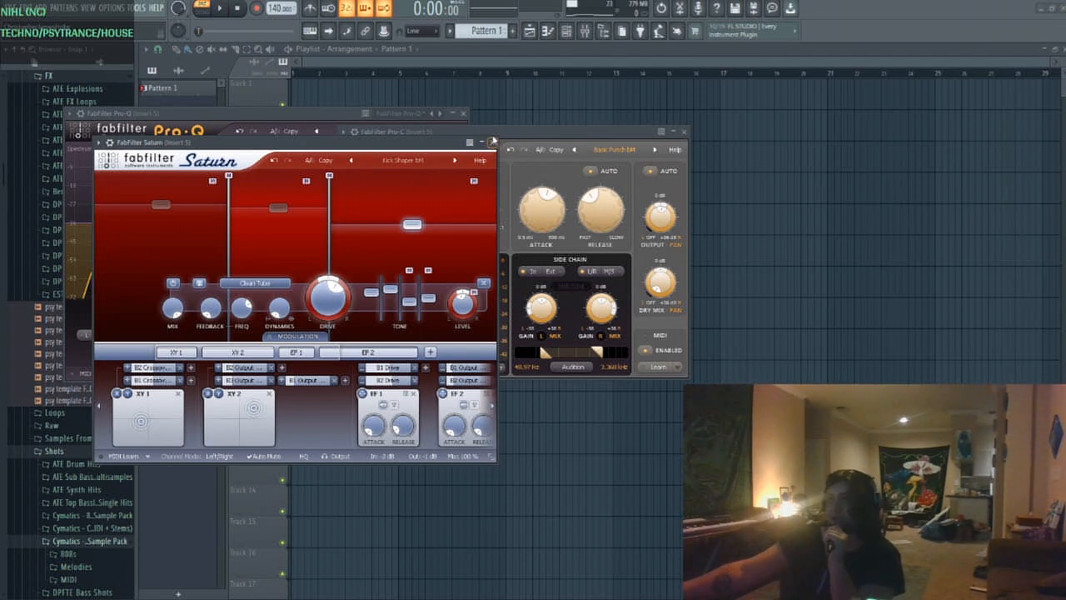
pyautogui.click(493, 142)
pyautogui.click(685, 132)
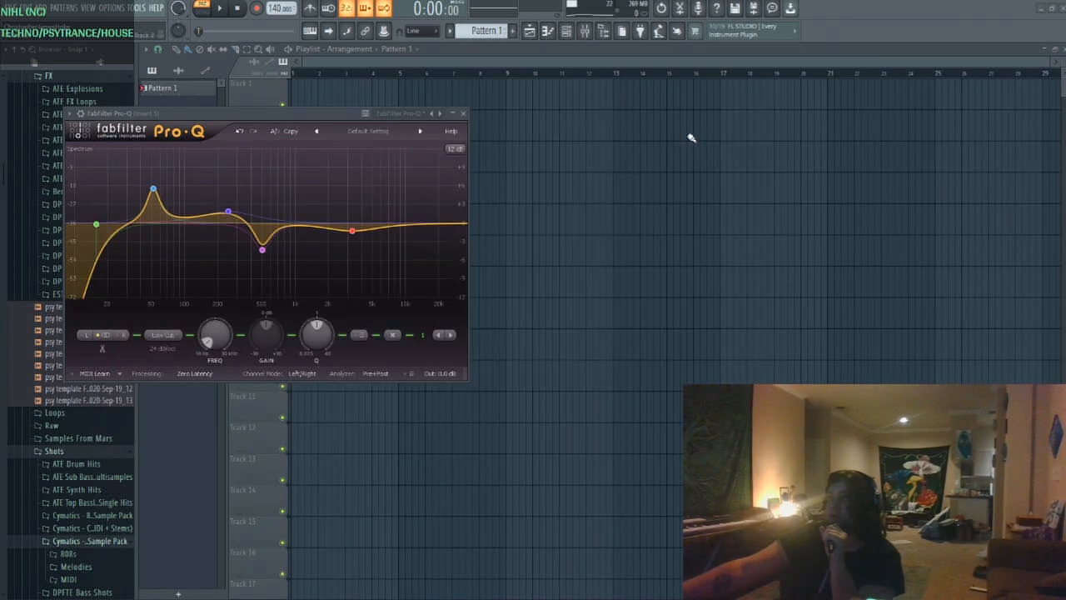
pyautogui.click(464, 113)
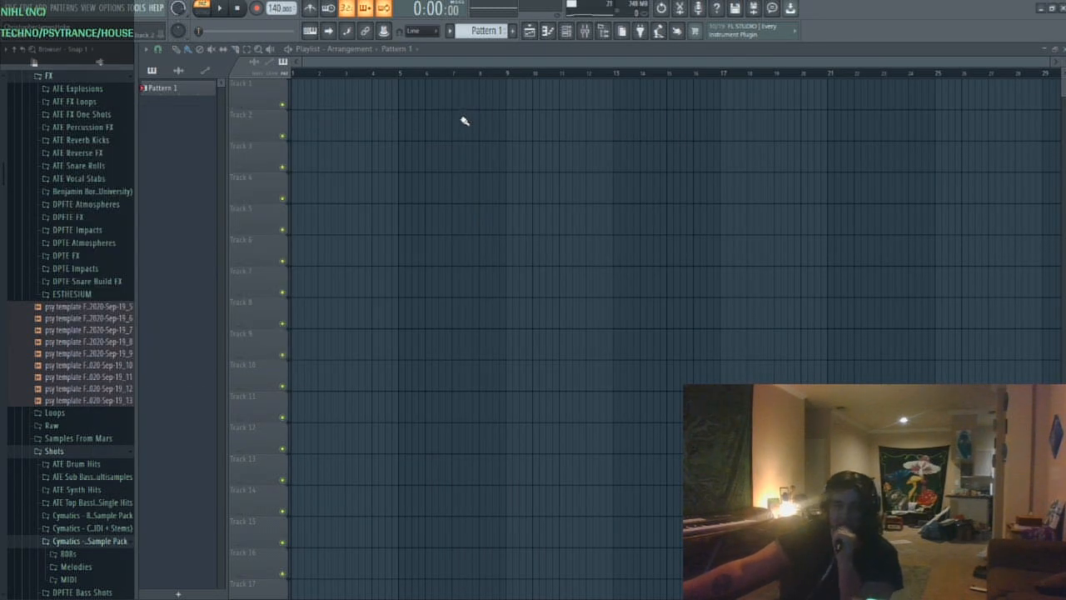